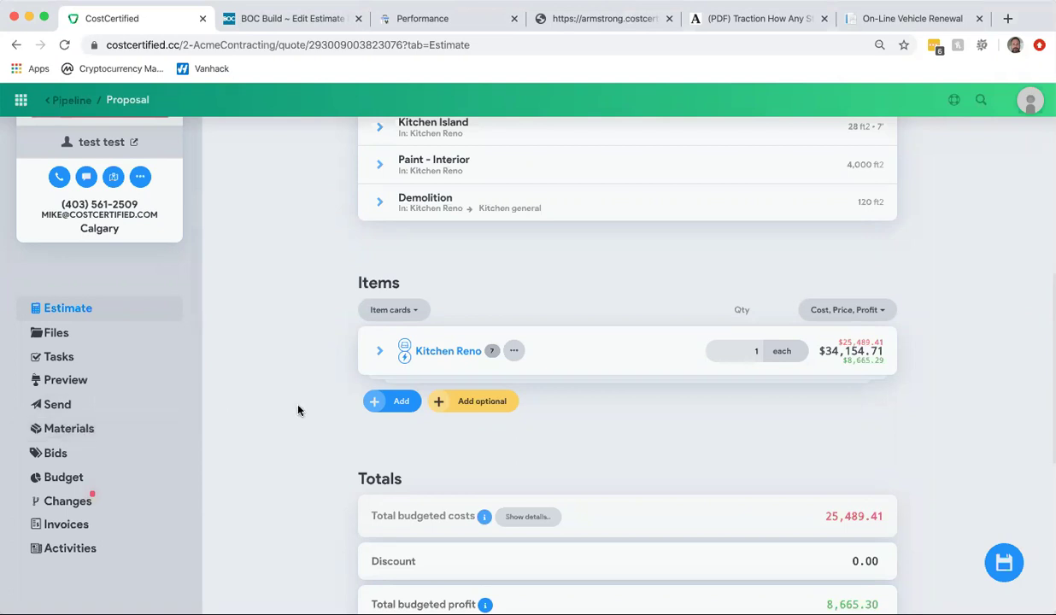
# Mark Kitchen Reno's Tile Floor - Ceramic - Basic as subcontracted, covering both labor and materials
pyautogui.scroll(-1, 298, 411)
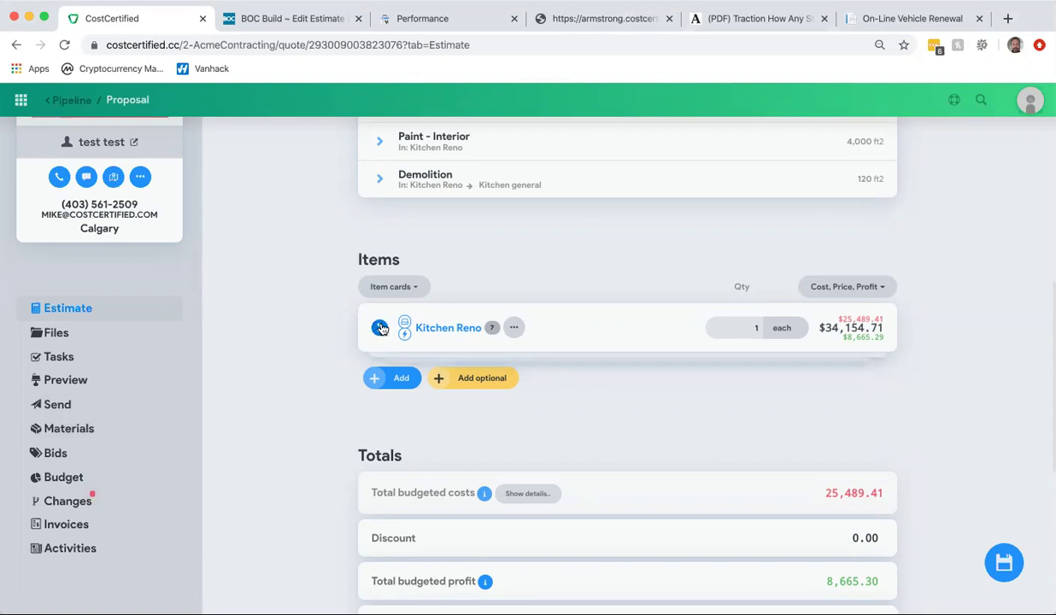
pyautogui.click(380, 328)
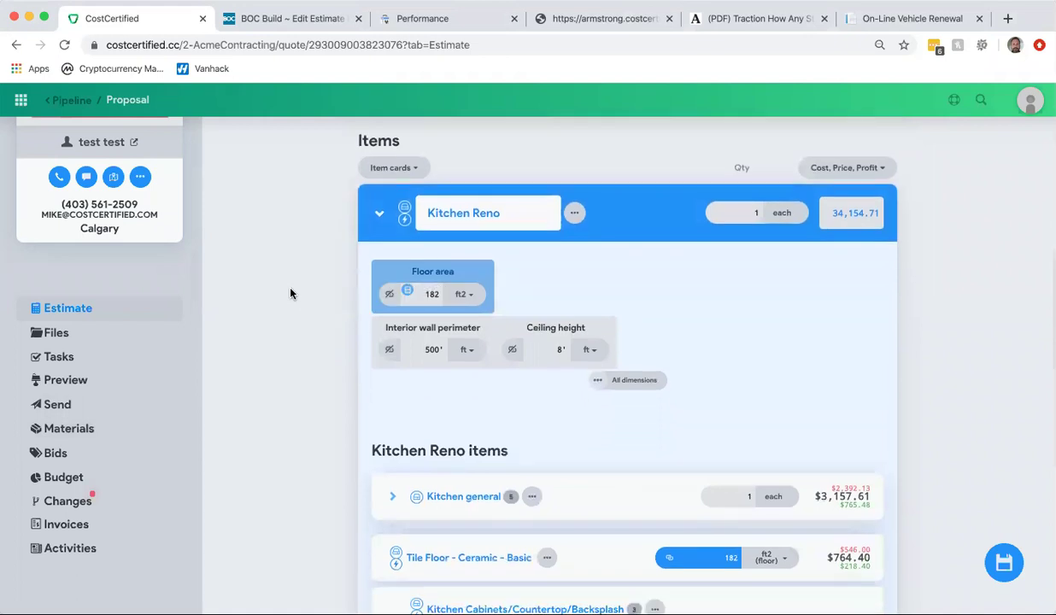
pyautogui.scroll(-2, 291, 293)
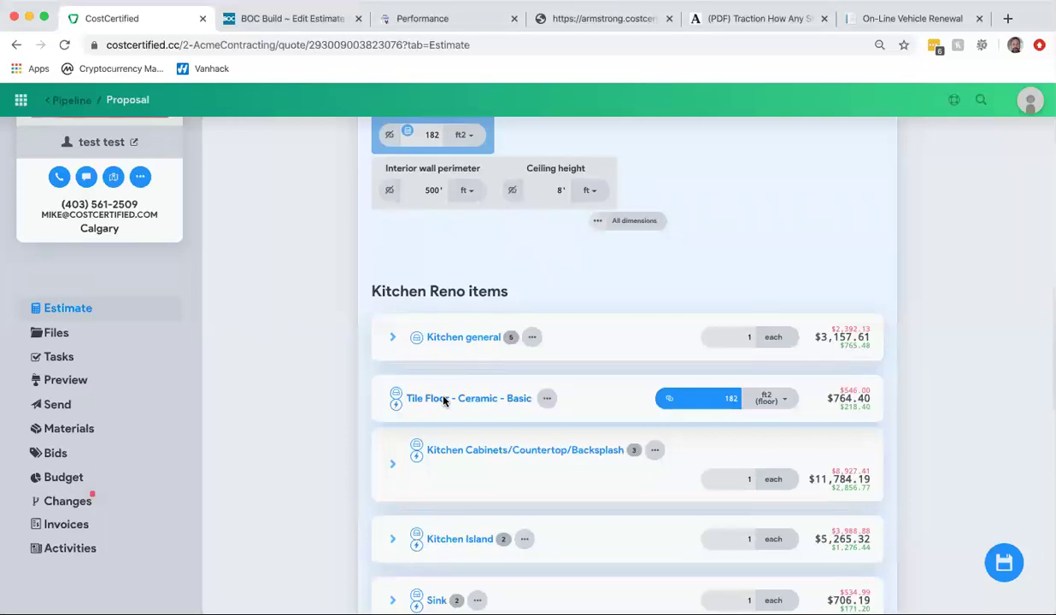
pyautogui.click(445, 402)
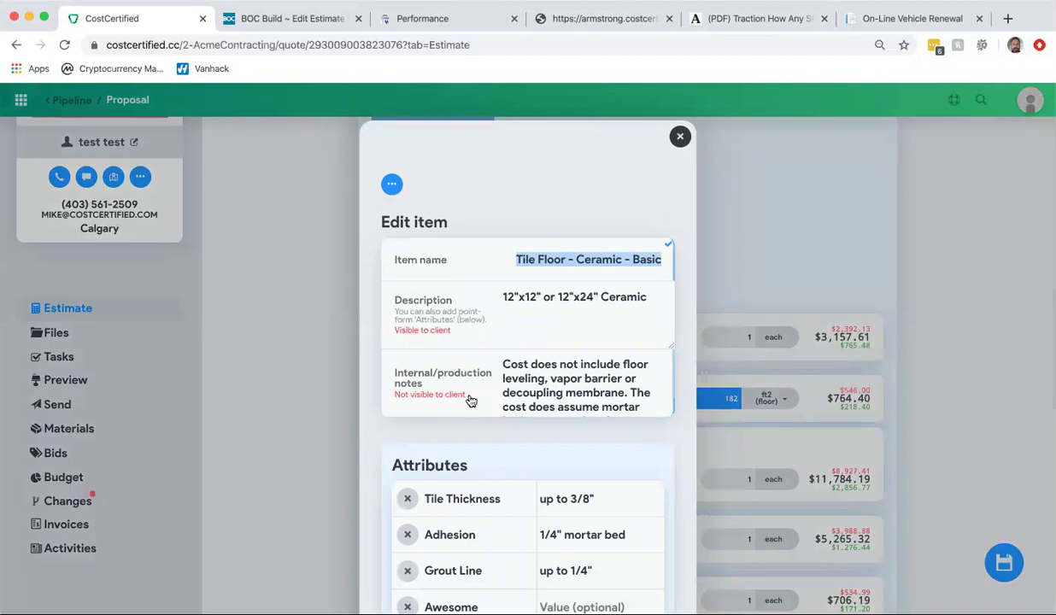
pyautogui.scroll(-10, 480, 432)
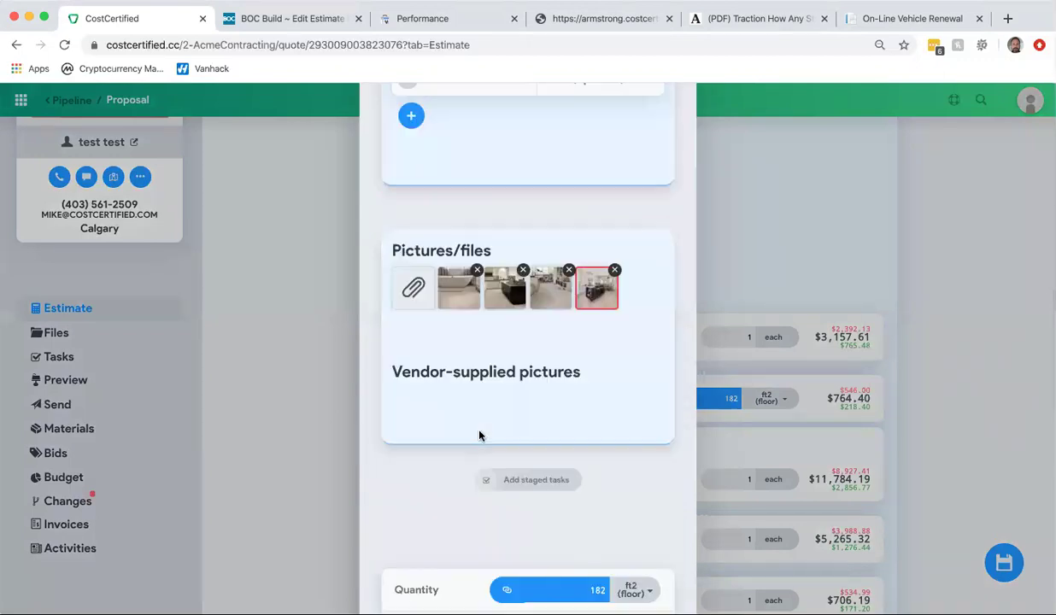
pyautogui.scroll(-4, 479, 436)
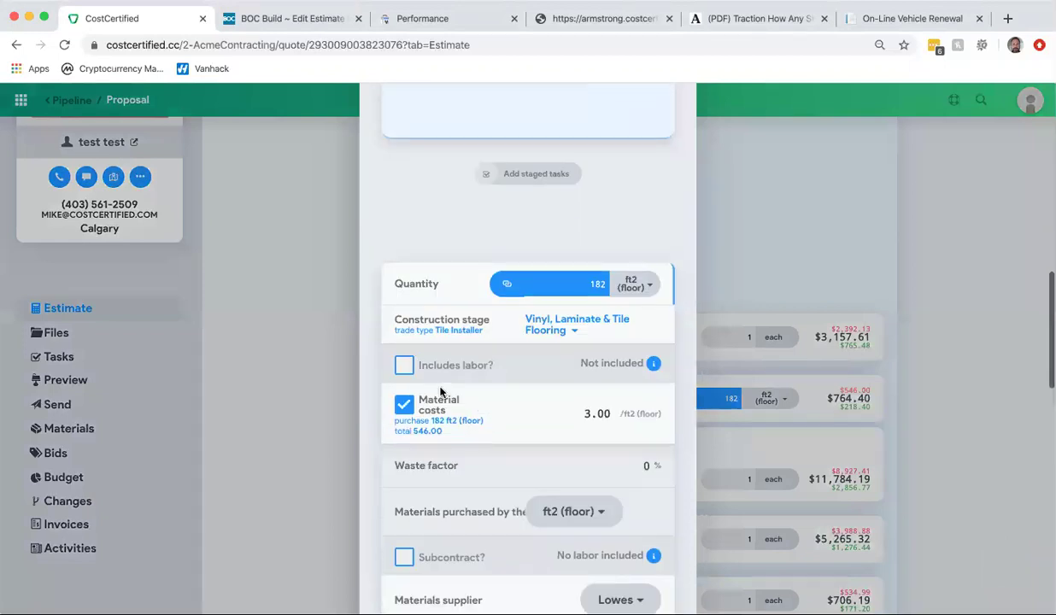
pyautogui.scroll(-2, 414, 425)
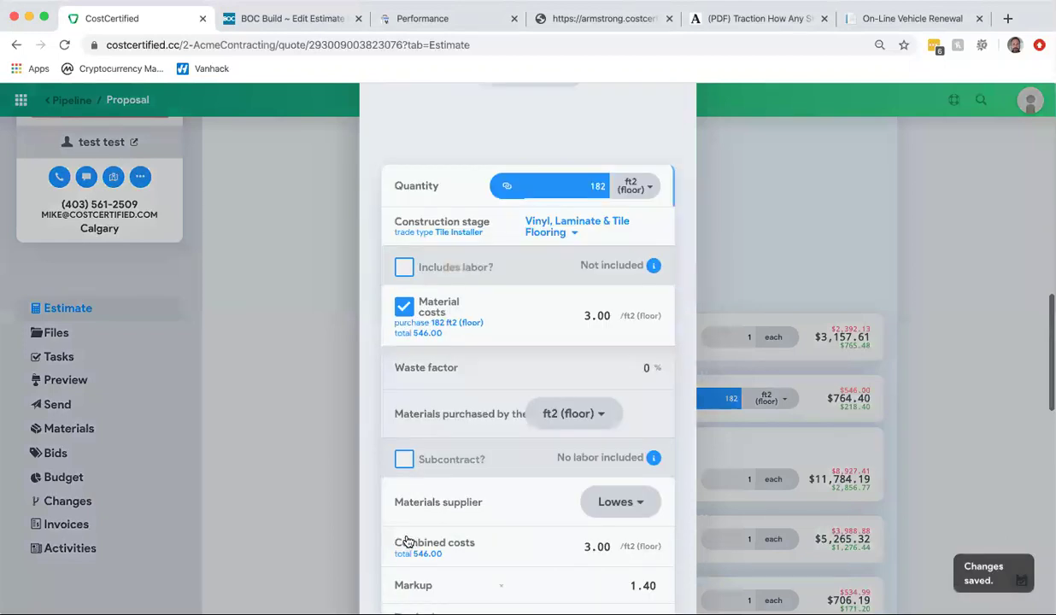
pyautogui.click(404, 461)
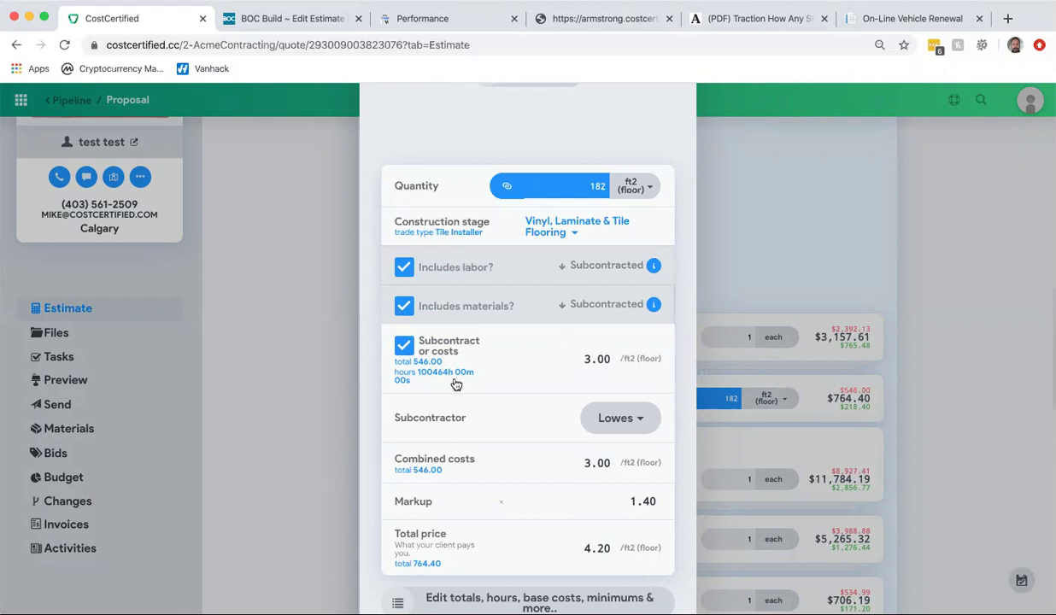
pyautogui.scroll(-1, 456, 385)
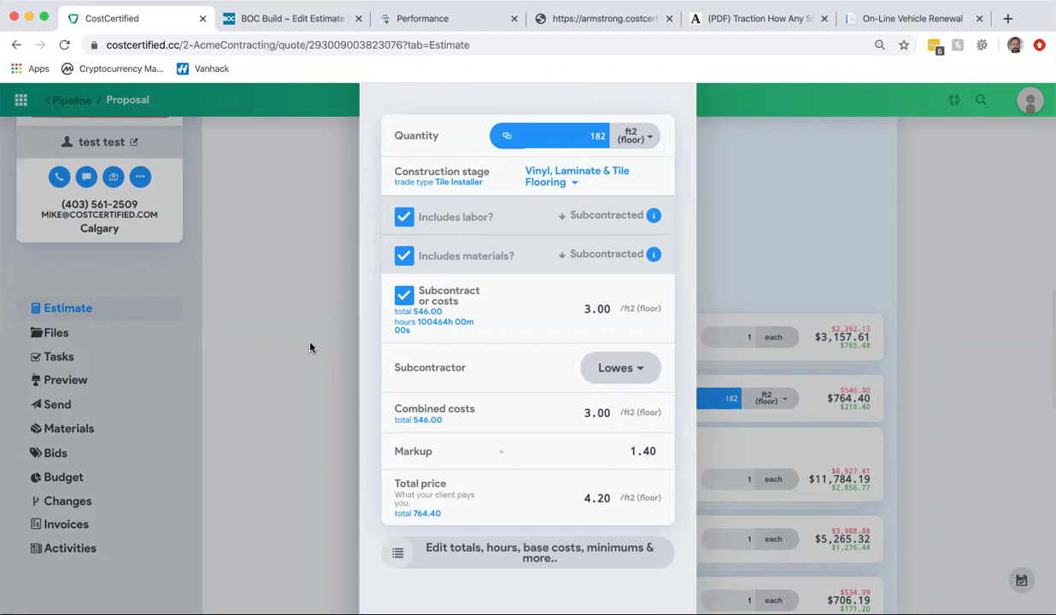
# Add a new blank assembly to Kitchen Reno's items
pyautogui.click(256, 410)
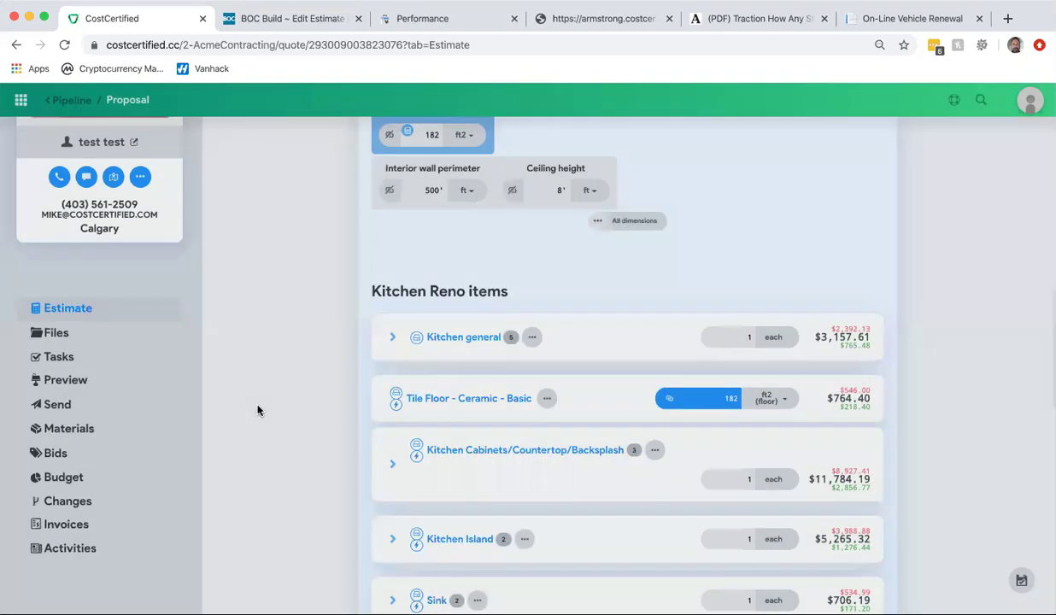
pyautogui.scroll(-4, 257, 411)
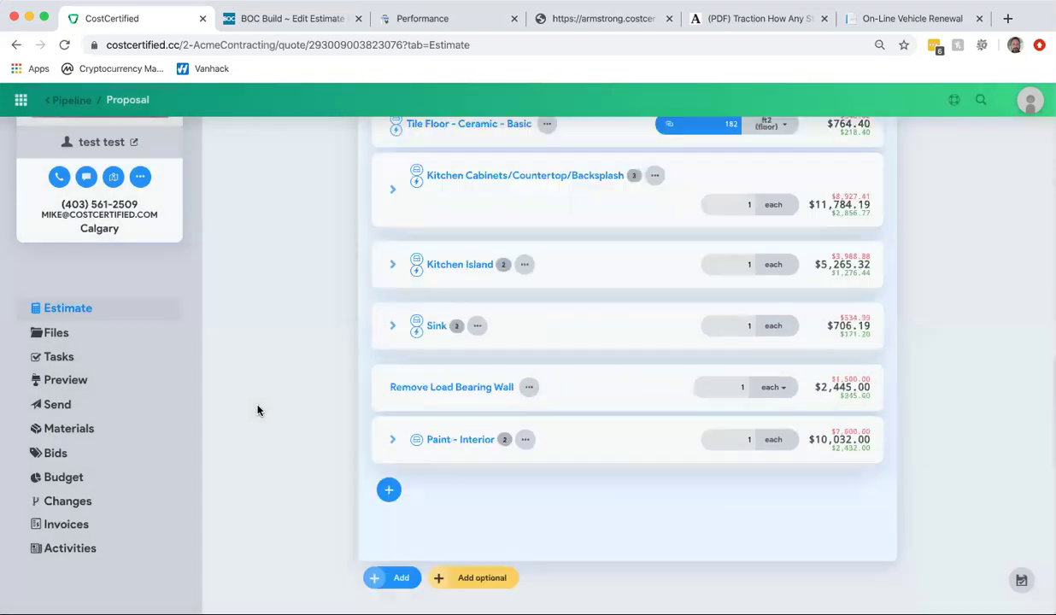
pyautogui.click(388, 491)
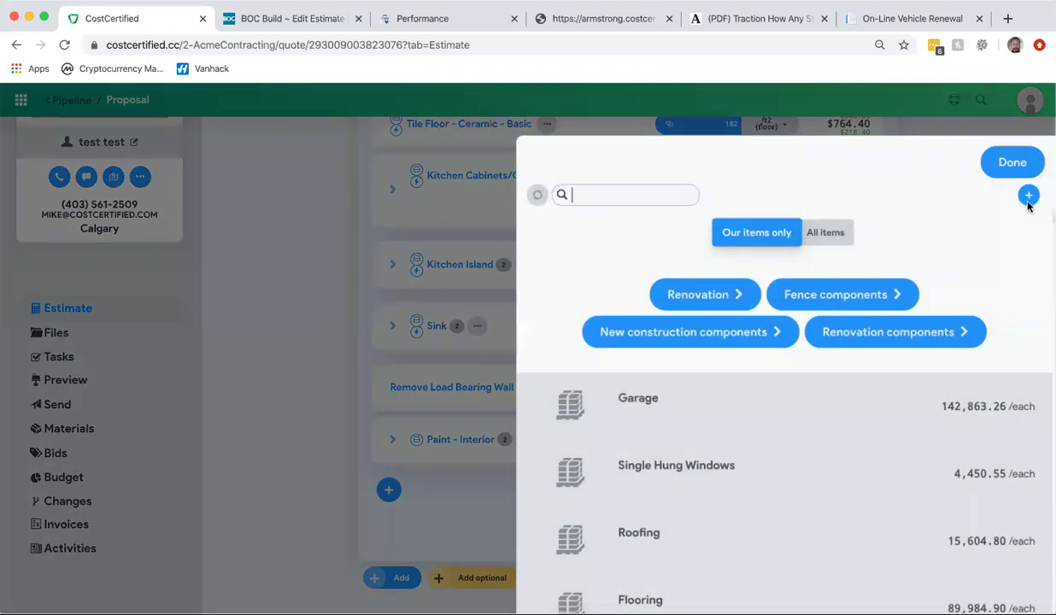
pyautogui.click(1029, 196)
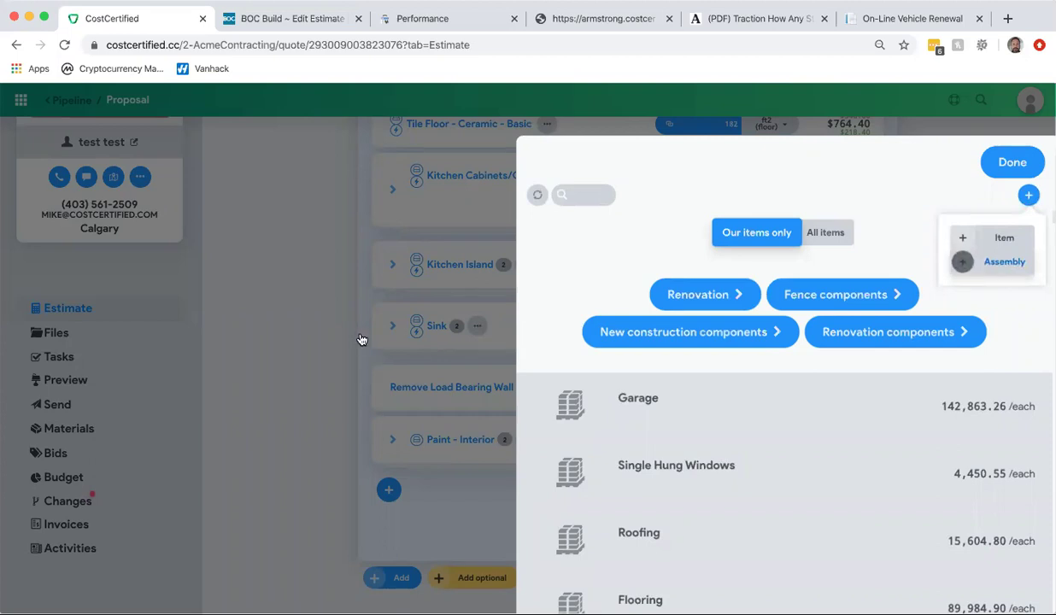
pyautogui.click(171, 452)
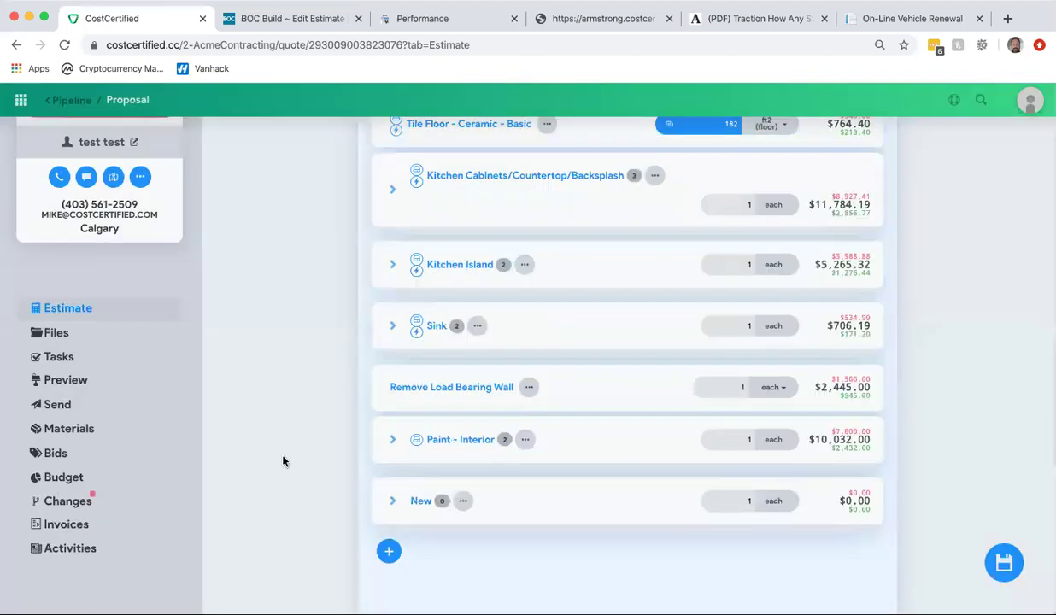
# Name the assembly 'Tile Floor' and move it up below Kitchen general
pyautogui.click(386, 498)
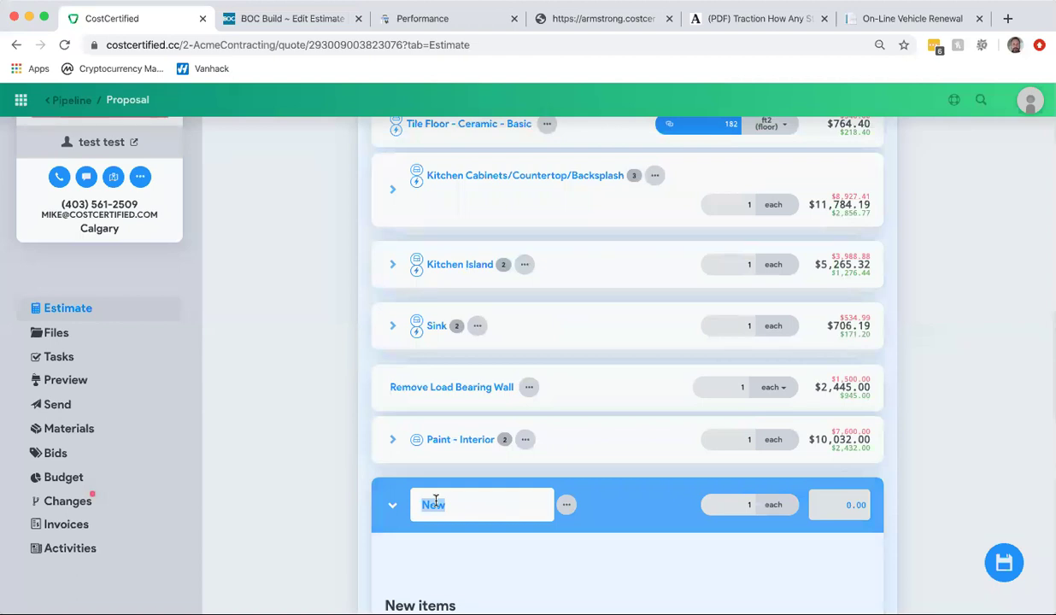
pyautogui.write('Tile Floor')
pyautogui.click(360, 408)
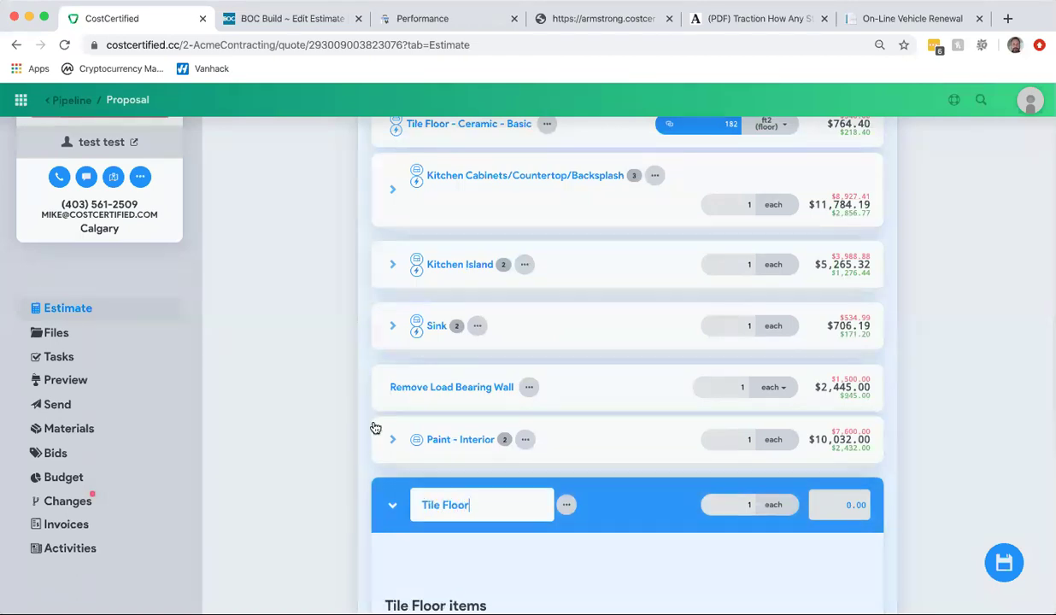
pyautogui.click(394, 505)
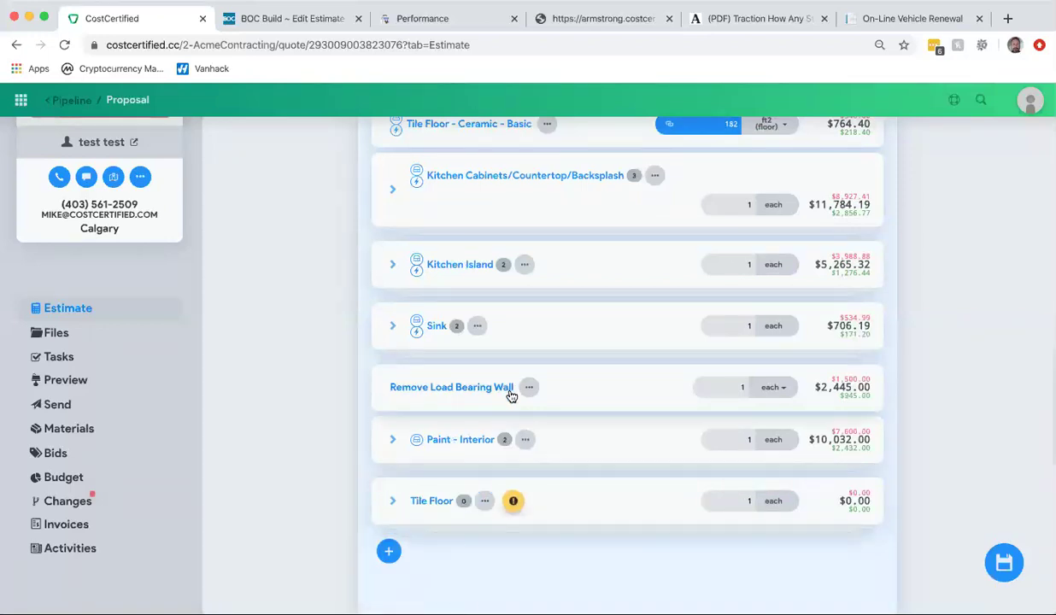
pyautogui.moveTo(568, 493)
pyautogui.mouseDown()
pyautogui.moveTo(535, 277)
pyautogui.moveTo(538, 137)
pyautogui.moveTo(538, 146)
pyautogui.mouseUp()
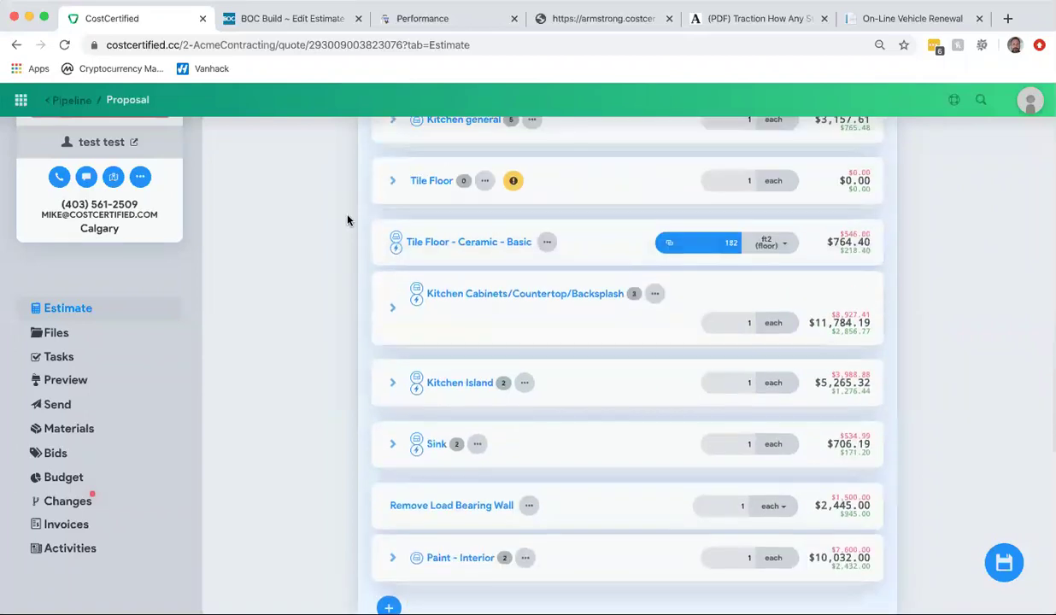
# Move the Tile Floor - Ceramic - Basic item into the Tile Floor assembly
pyautogui.click(393, 180)
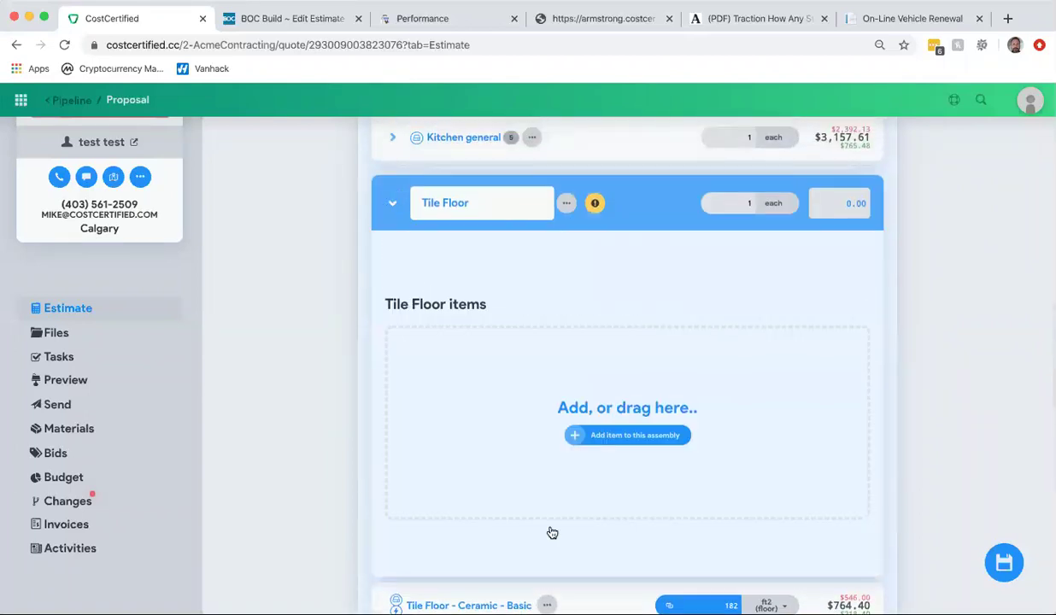
pyautogui.scroll(-2, 551, 526)
pyautogui.moveTo(574, 484); pyautogui.dragTo(570, 311)
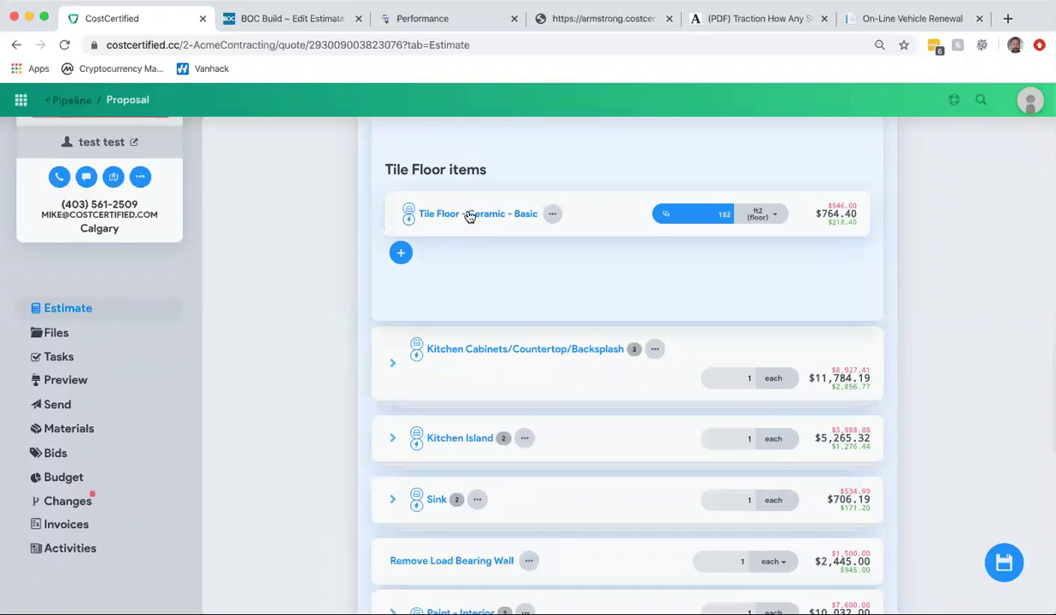
# Make the ceramic tile item materials-only at 3.00/ft2 from Lowes with 1.40 markup
pyautogui.click(469, 216)
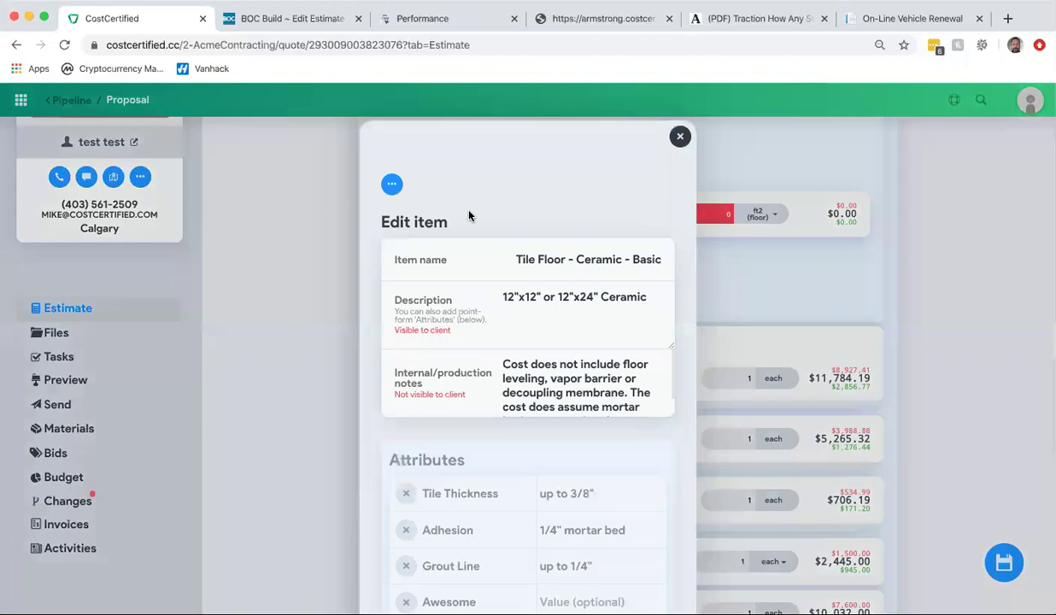
pyautogui.scroll(-10, 468, 215)
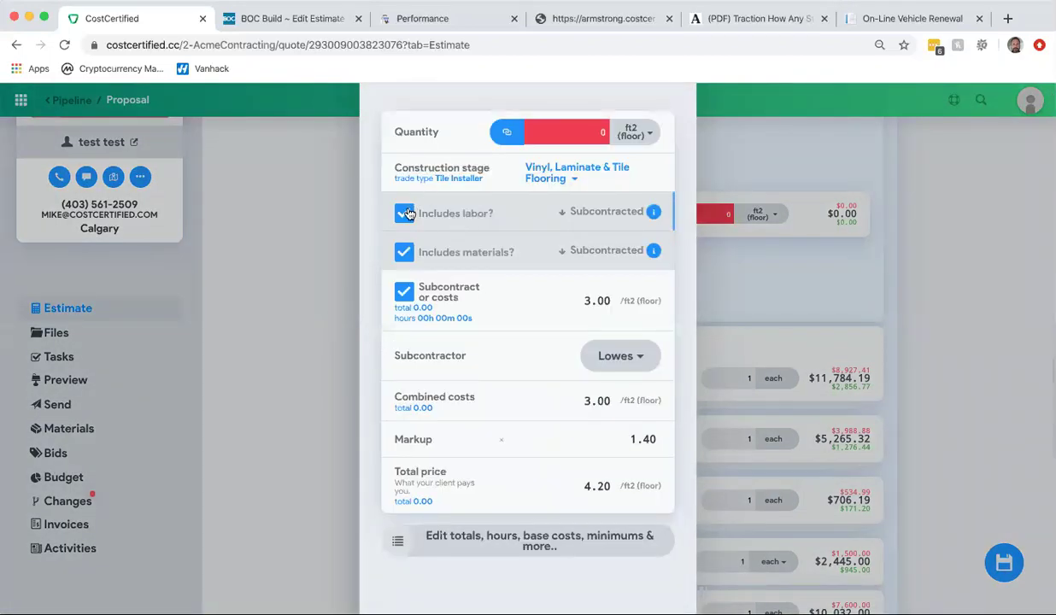
pyautogui.click(405, 213)
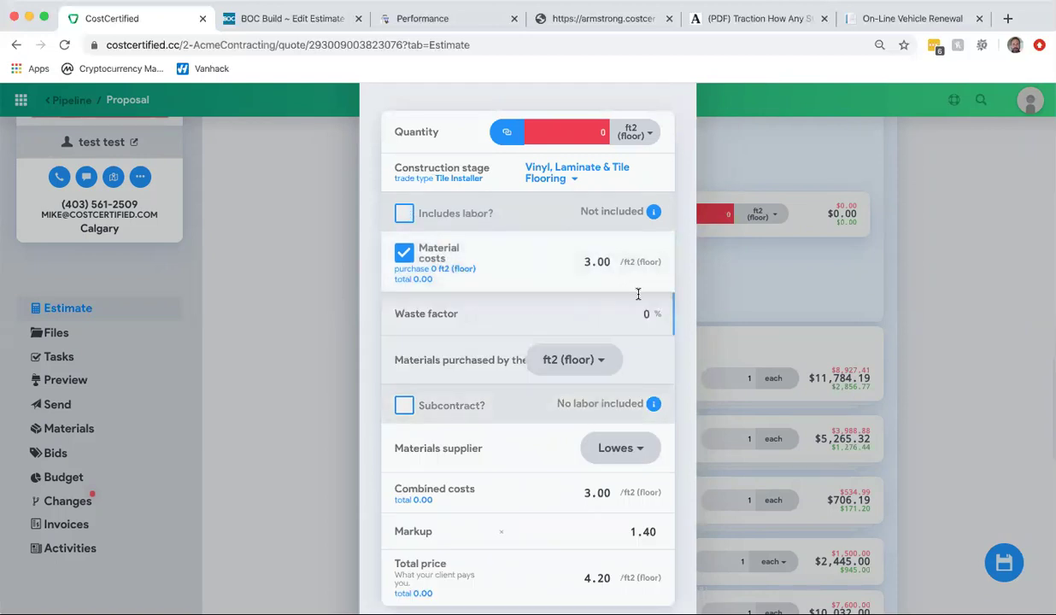
pyautogui.scroll(-2, 520, 427)
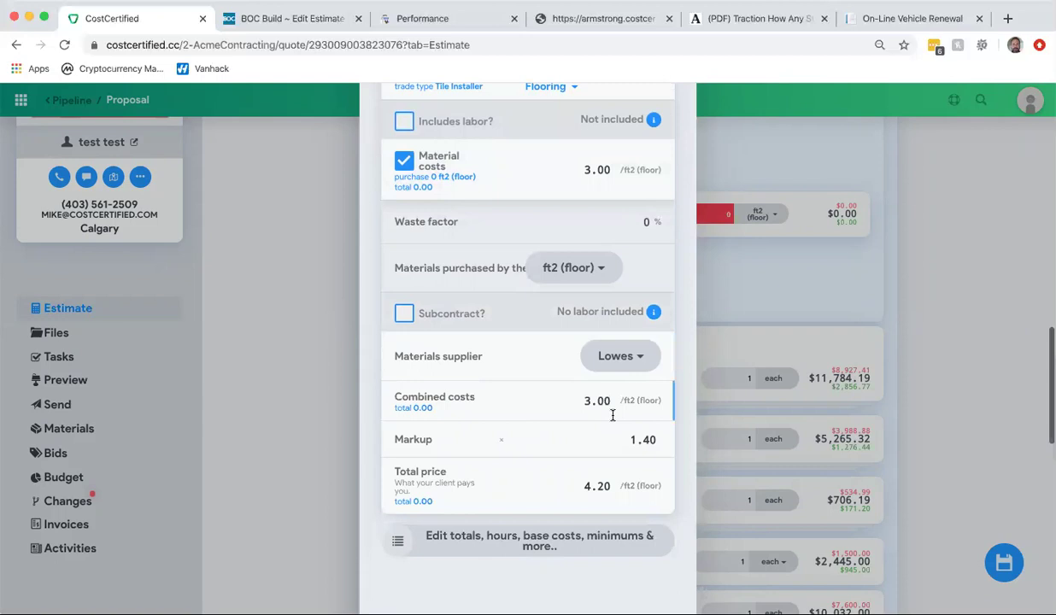
pyautogui.scroll(-6, 613, 415)
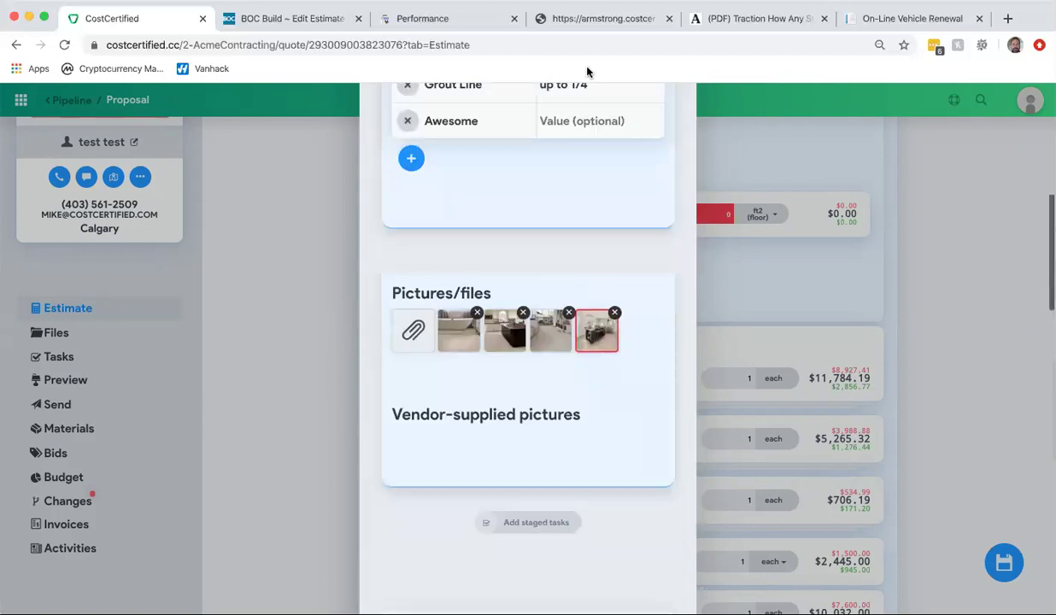
pyautogui.scroll(-5, 592, 361)
pyautogui.click(745, 294)
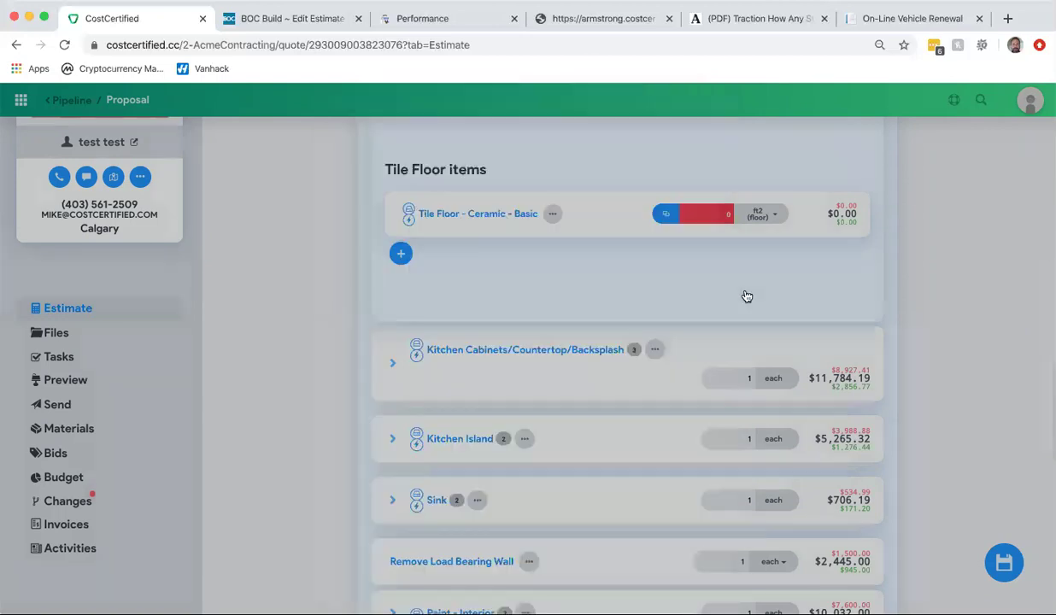
# Link Tile Floor's floor area to Kitchen Reno's 182 ft2, bringing the tile to $764.40
pyautogui.scroll(3, 610, 297)
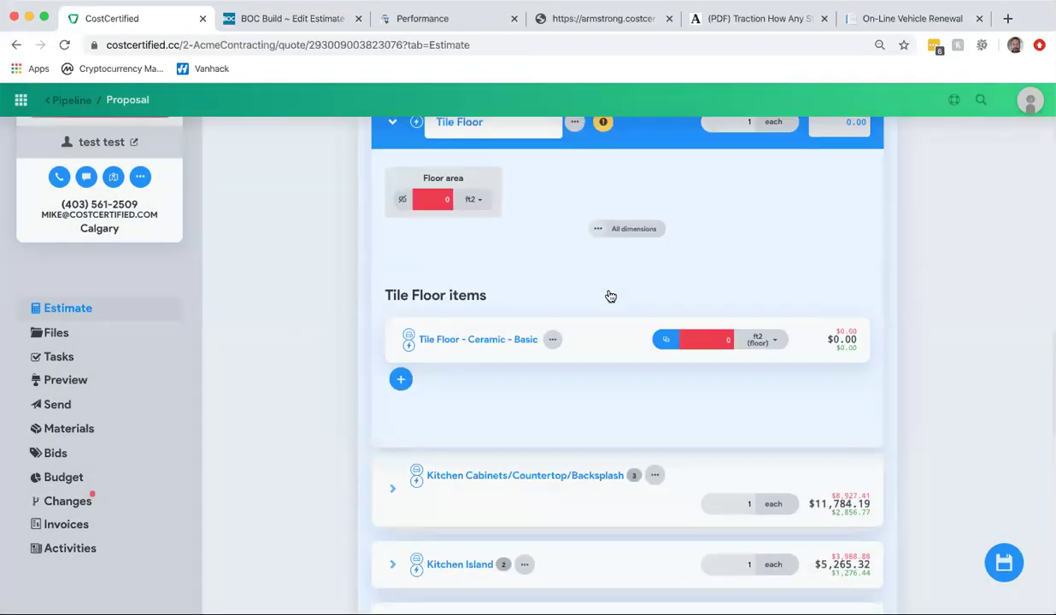
pyautogui.click(401, 203)
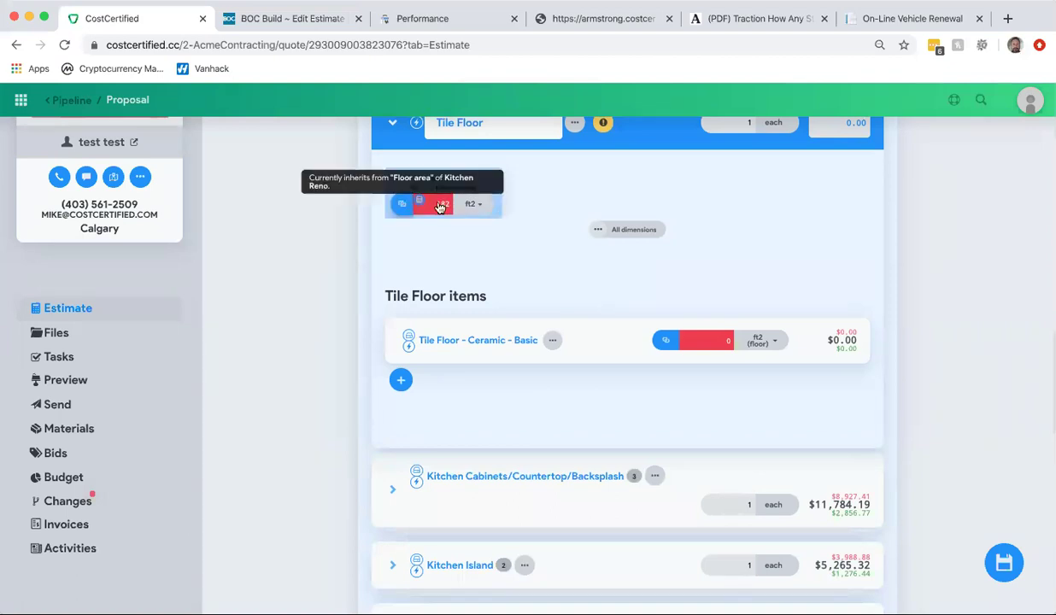
pyautogui.scroll(4, 548, 229)
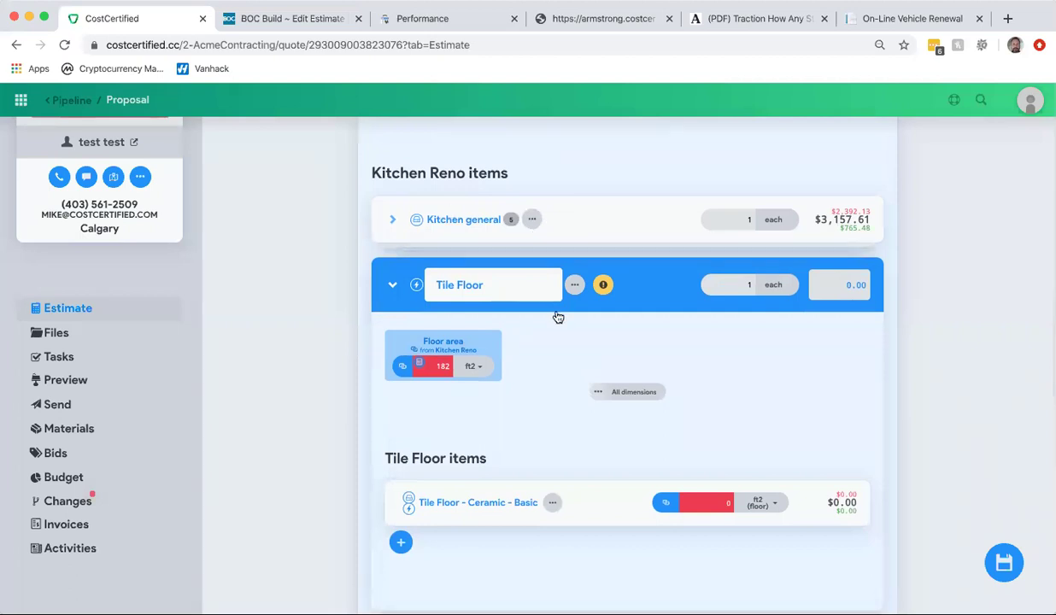
pyautogui.scroll(-4, 558, 317)
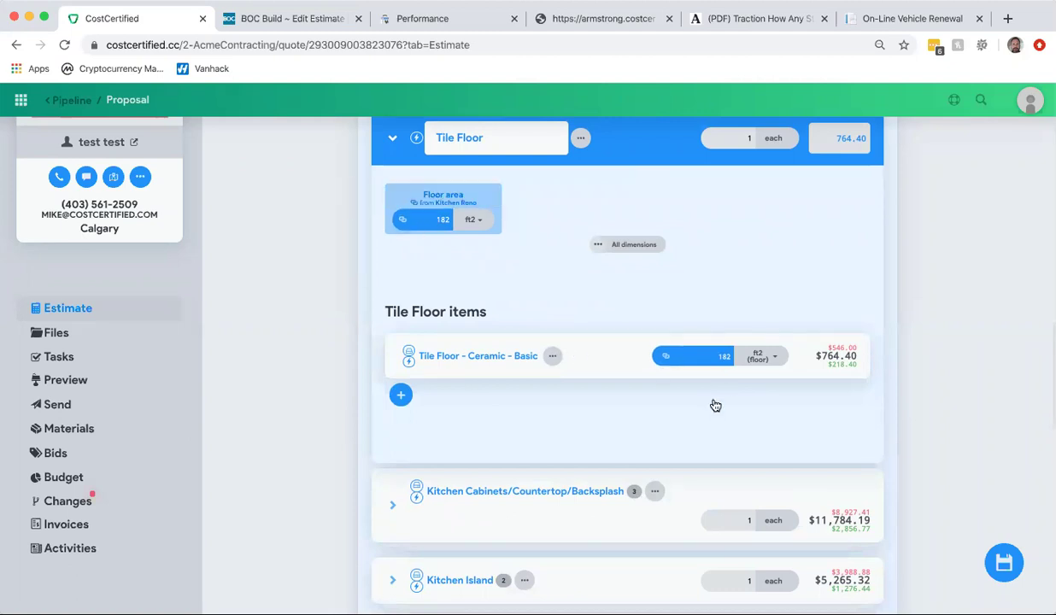
# Create a new item under Tile Floor named 'Tile Installation'
pyautogui.click(403, 398)
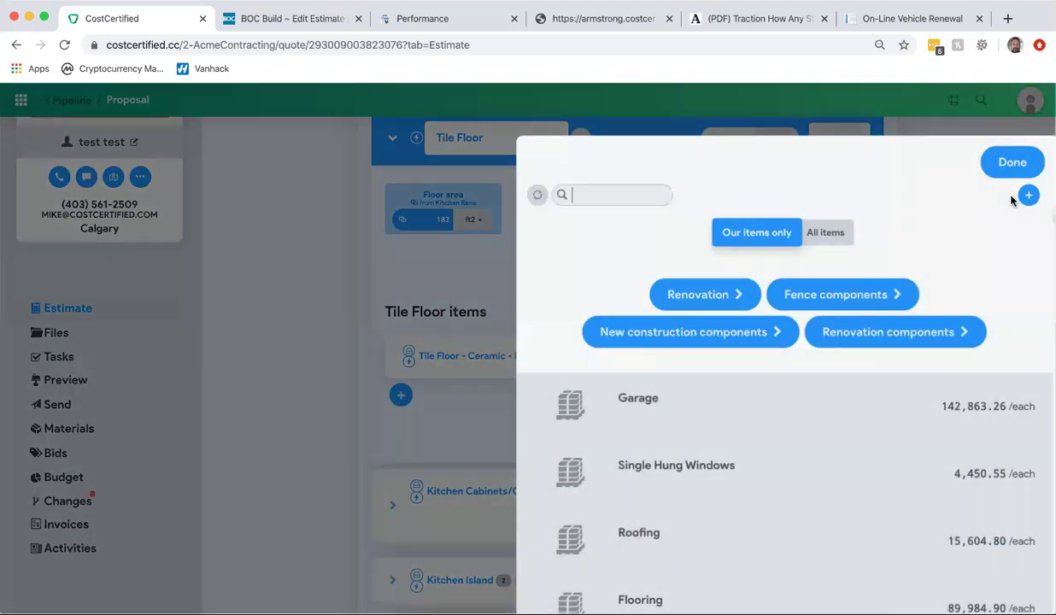
pyautogui.click(1029, 196)
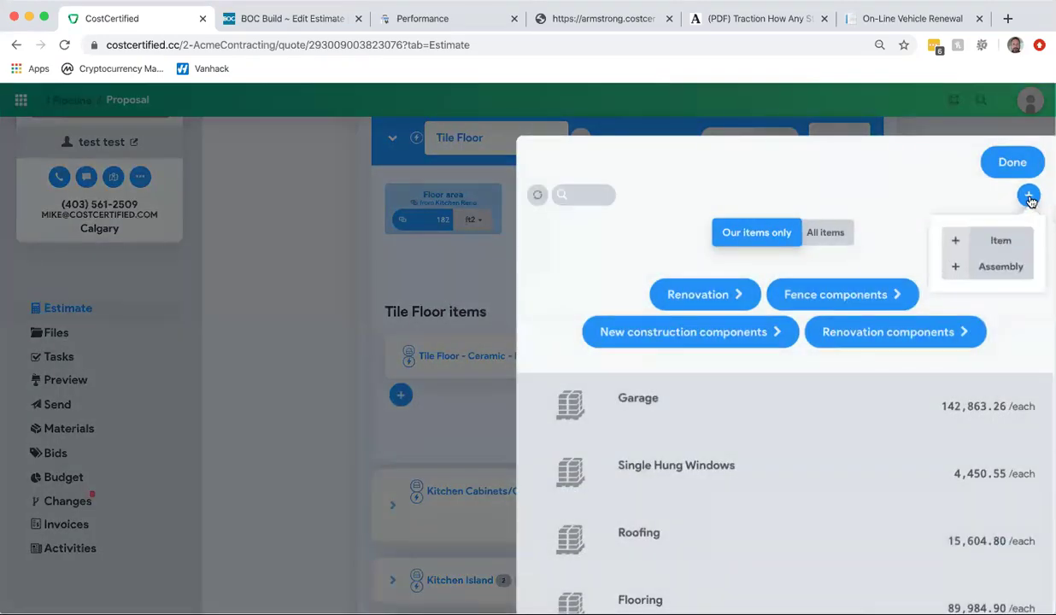
pyautogui.click(1006, 240)
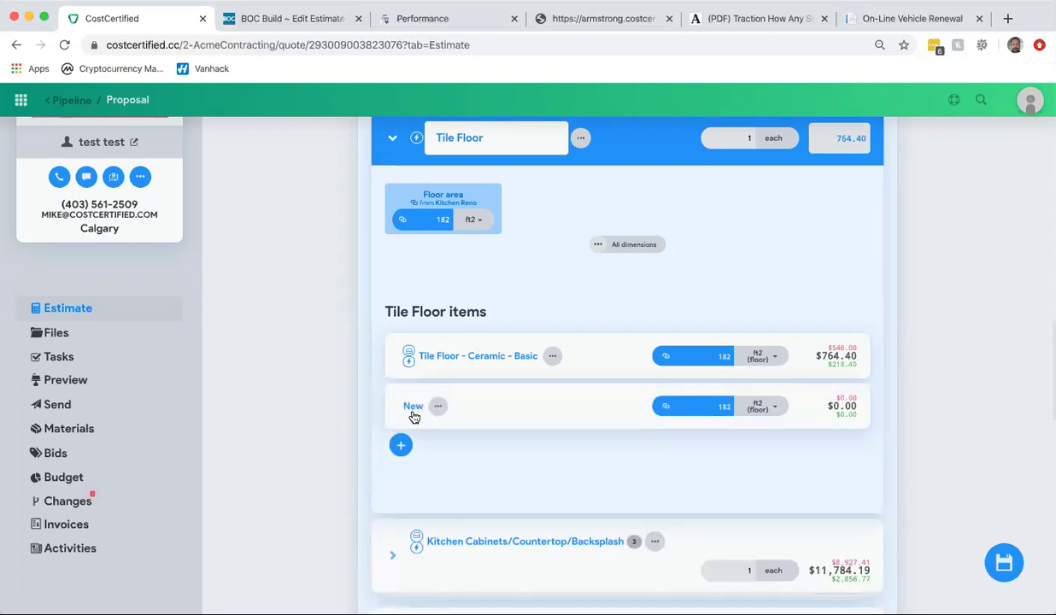
pyautogui.click(413, 407)
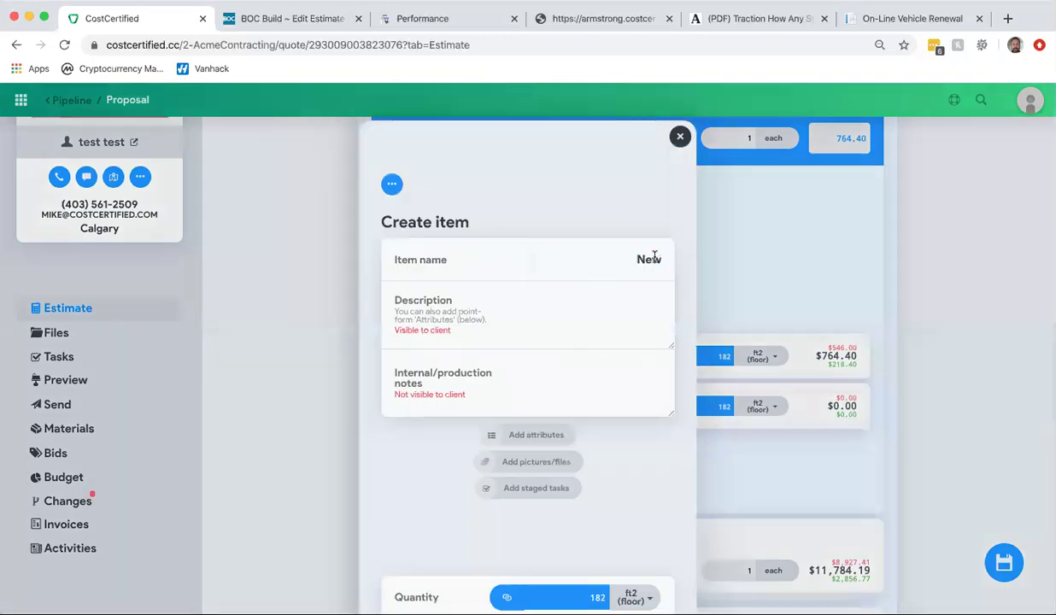
pyautogui.click(653, 258)
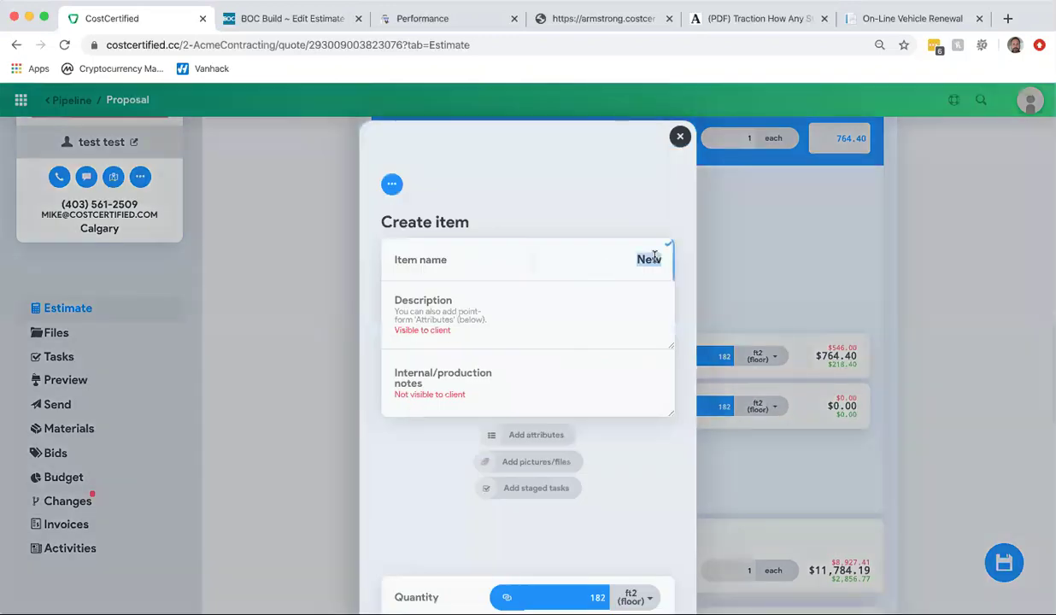
pyautogui.write('Tile')
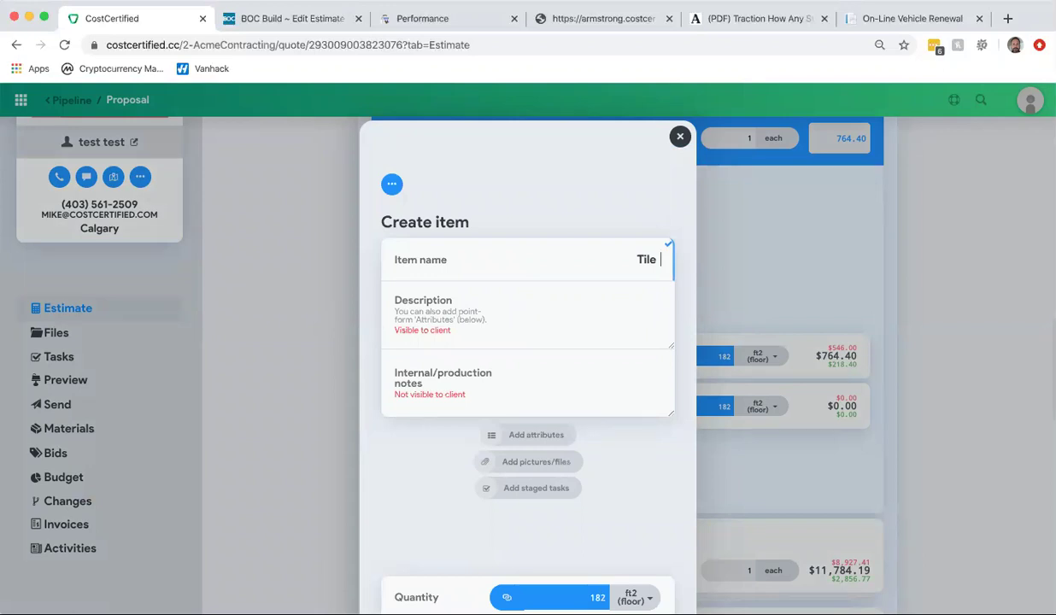
pyautogui.press('BackSpace')
pyautogui.write('Installation')
pyautogui.press('BackSpace')
pyautogui.click(648, 335)
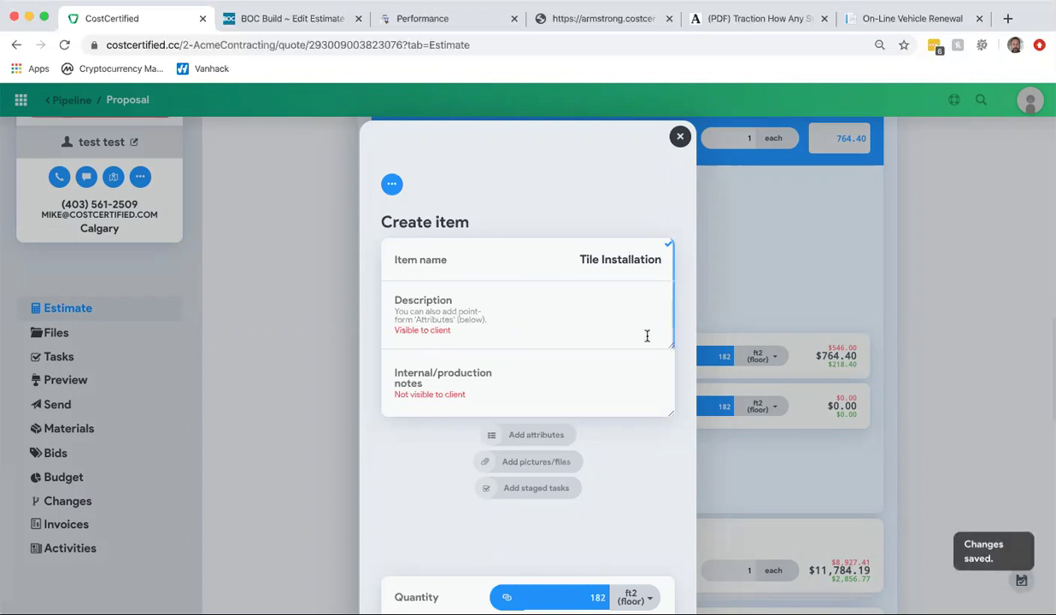
# Make Tile Installation labor-only with a 10.00/ft2 combined cost, totalling 2,966.60
pyautogui.scroll(-3, 613, 321)
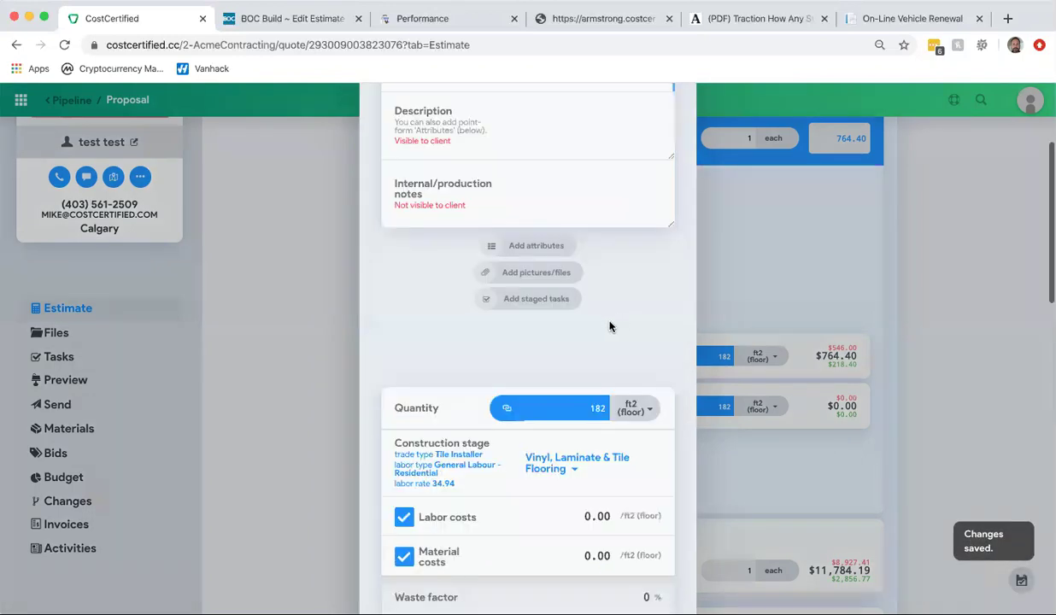
pyautogui.scroll(-3, 609, 326)
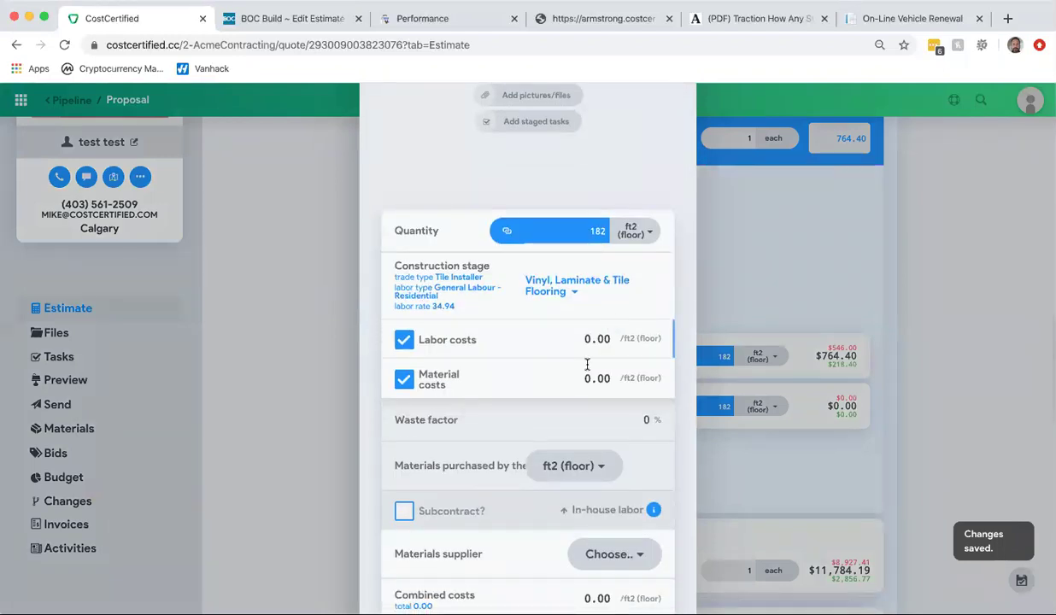
pyautogui.scroll(4, 587, 366)
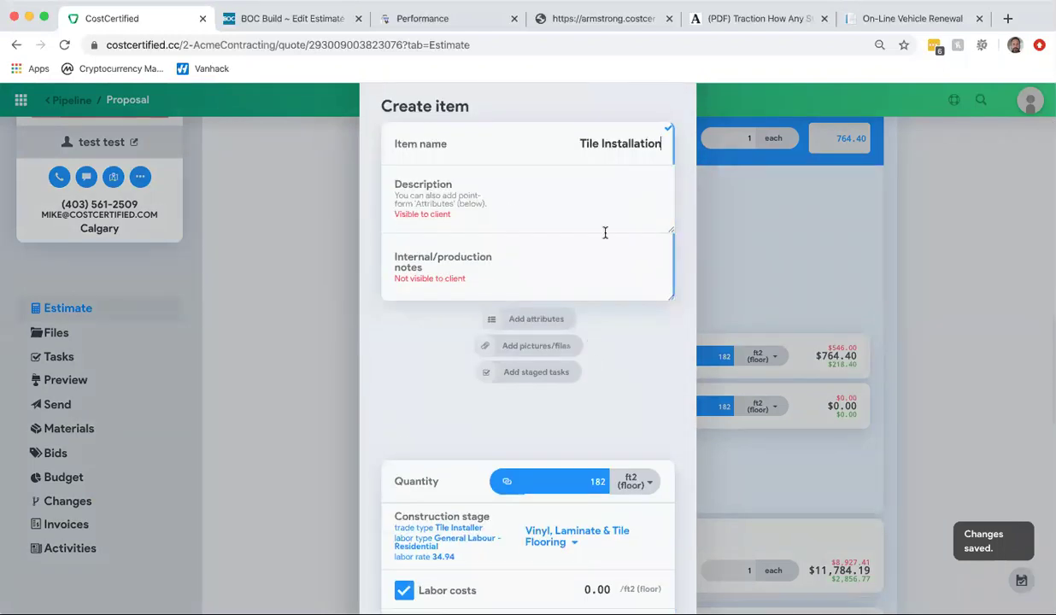
pyautogui.scroll(-2, 605, 233)
pyautogui.scroll(-2, 584, 224)
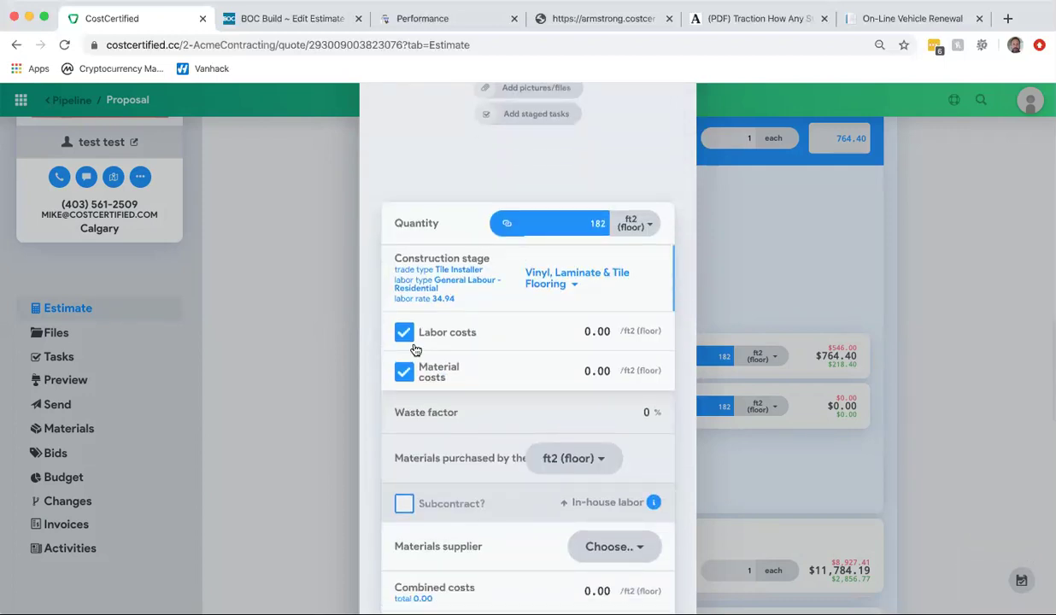
pyautogui.click(404, 372)
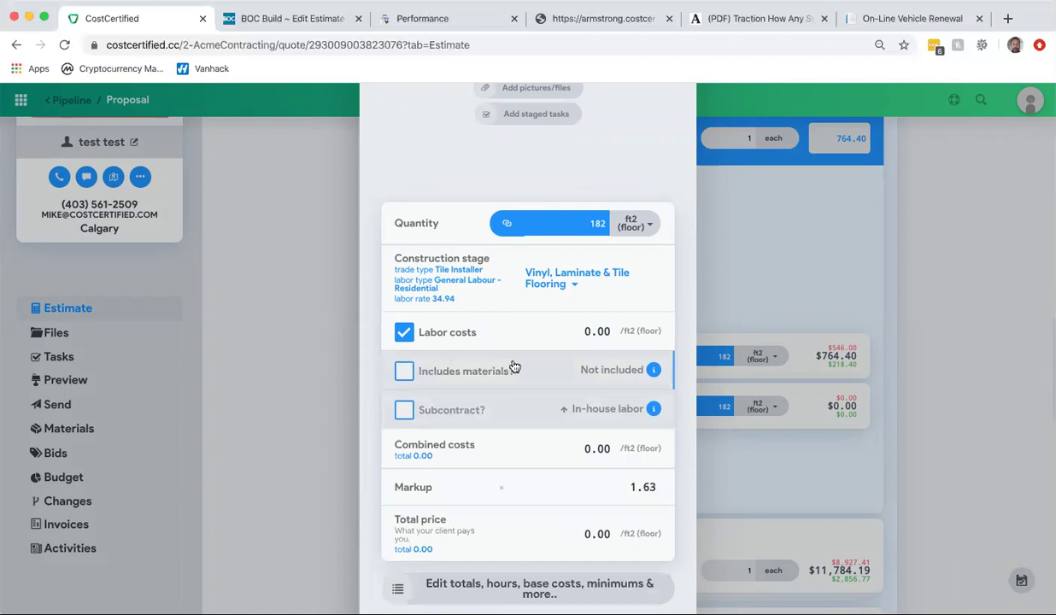
pyautogui.scroll(-2, 513, 364)
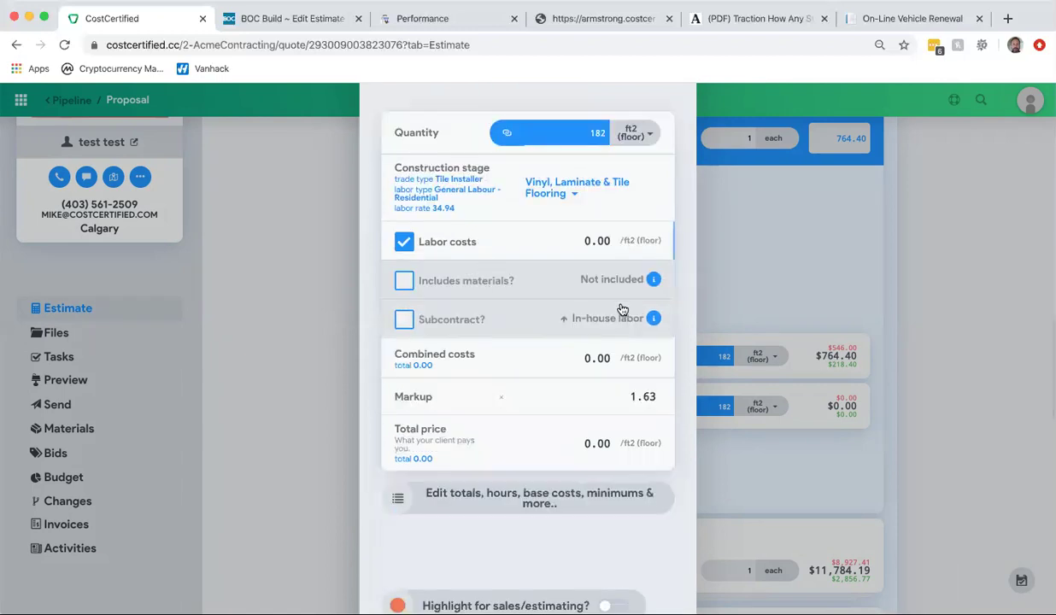
pyautogui.click(596, 357)
pyautogui.write('10')
pyautogui.click(433, 526)
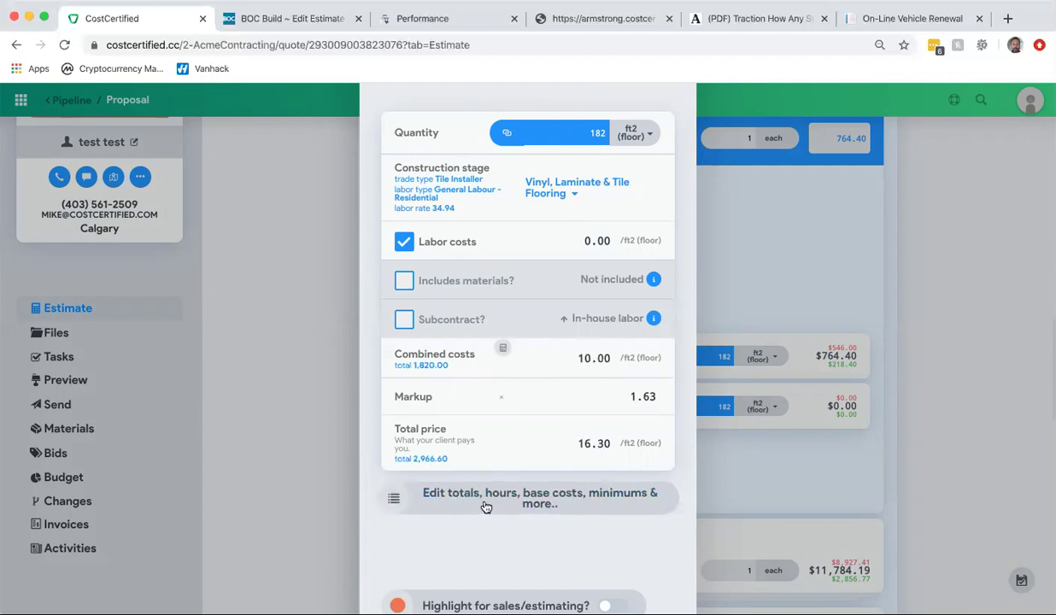
pyautogui.scroll(-4, 485, 506)
pyautogui.scroll(-9, 485, 506)
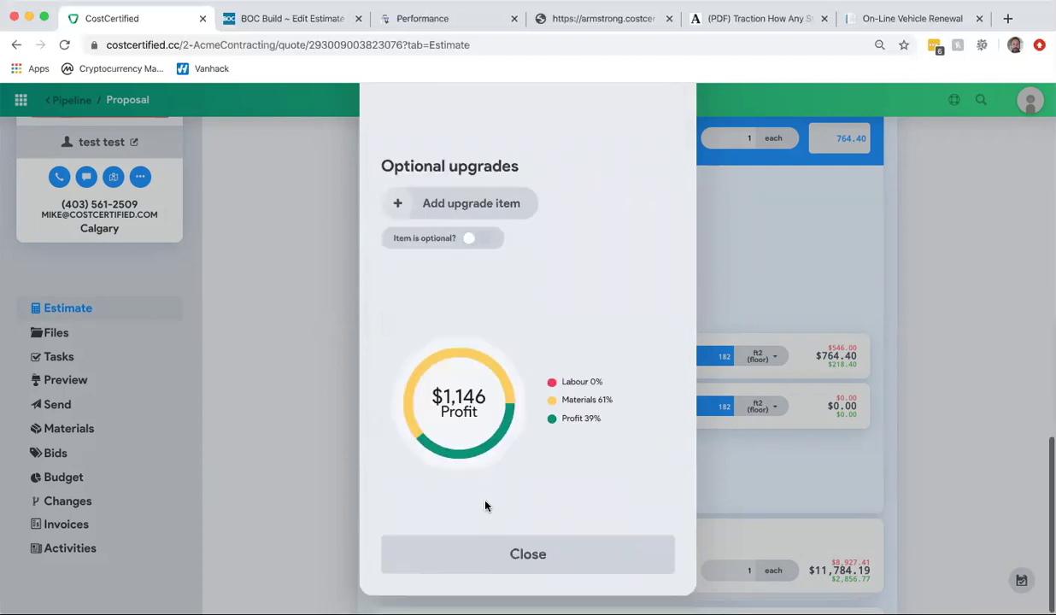
# Close the Tile Installation editor and dismiss the Tile Floor item picker without adding anything
pyautogui.click(528, 568)
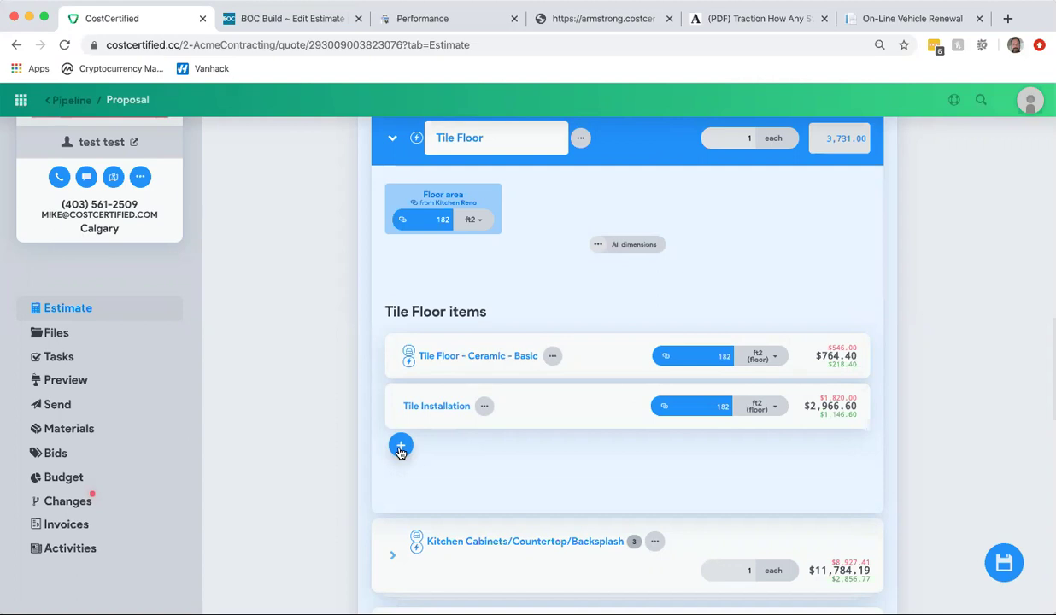
pyautogui.click(401, 446)
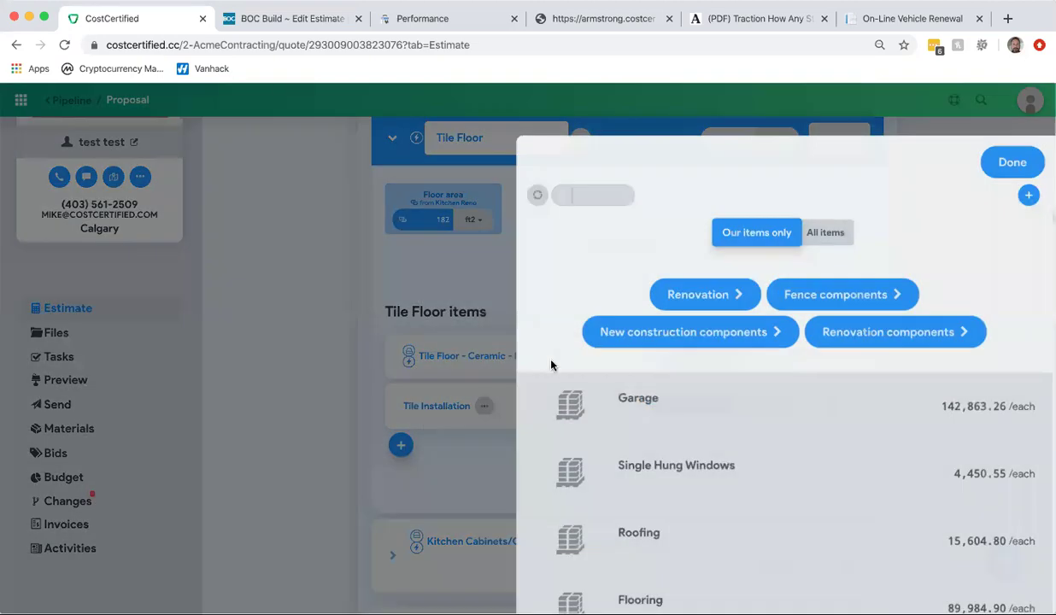
pyautogui.click(444, 277)
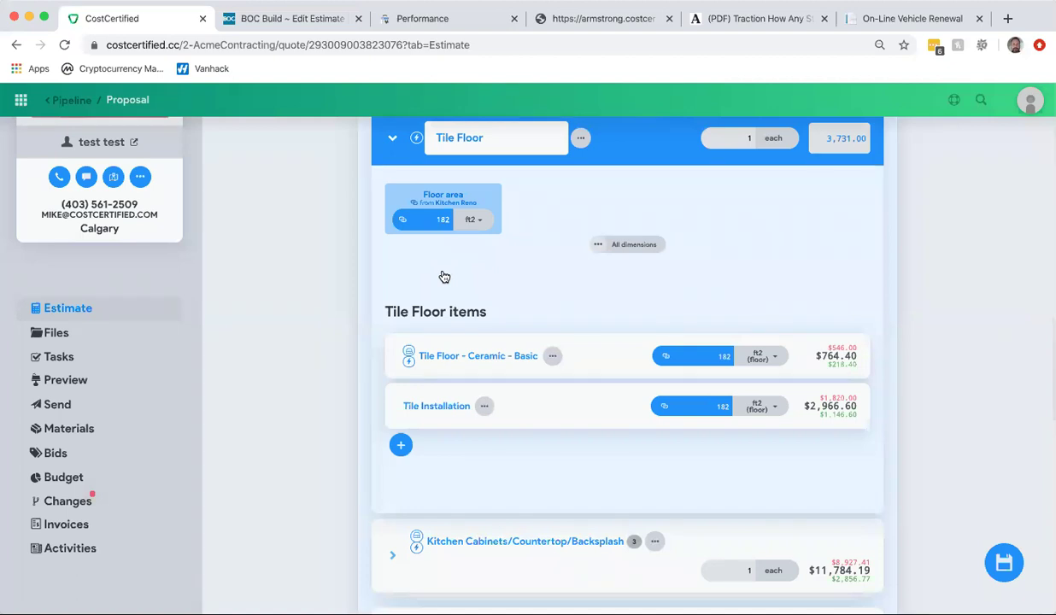
pyautogui.click(401, 447)
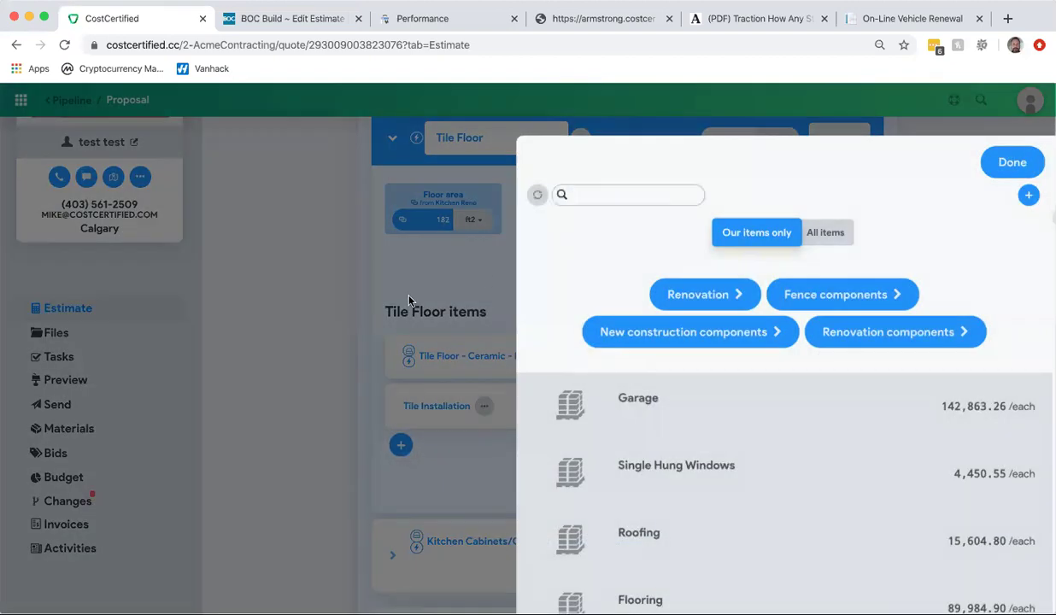
pyautogui.click(419, 374)
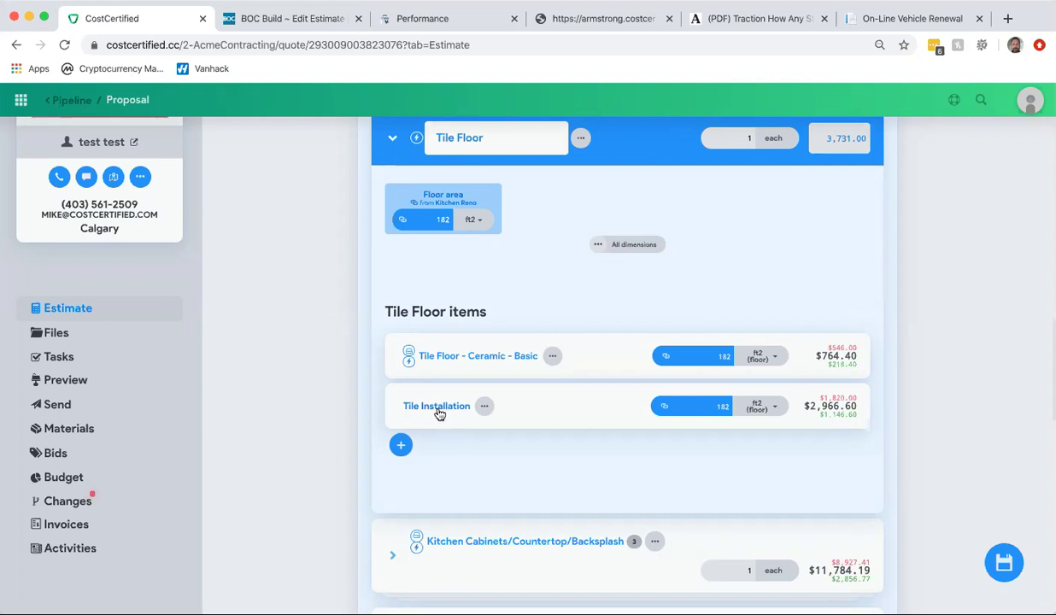
pyautogui.click(439, 408)
pyautogui.scroll(-8, 439, 411)
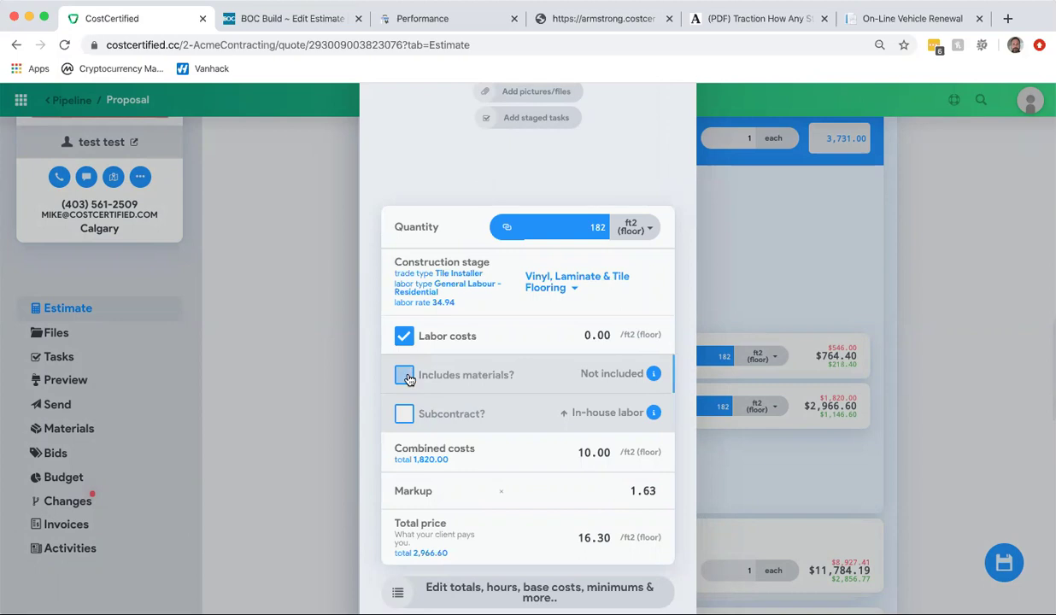
pyautogui.click(406, 377)
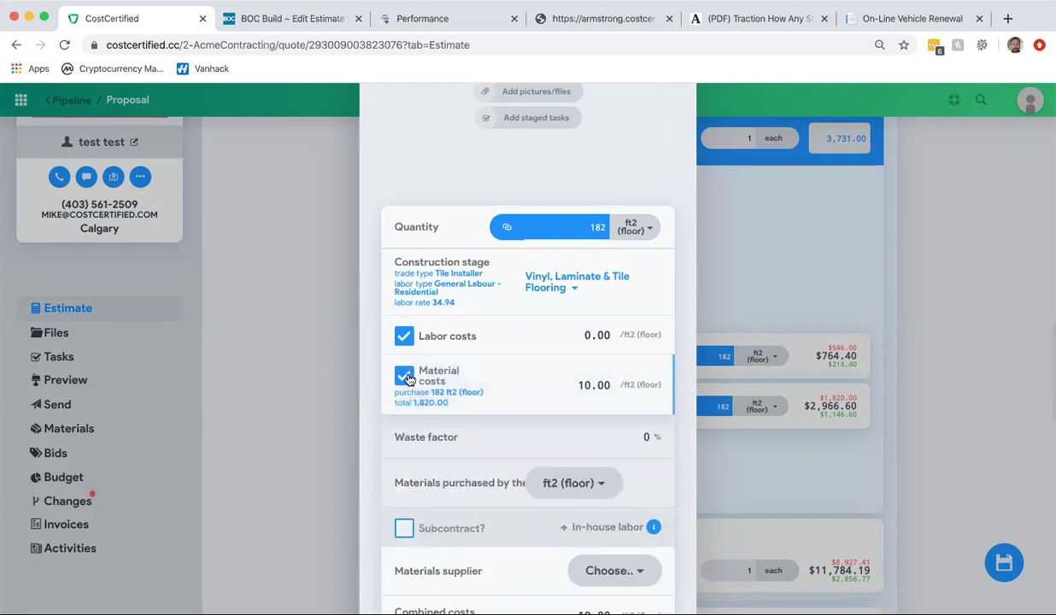
pyautogui.click(406, 377)
pyautogui.click(709, 258)
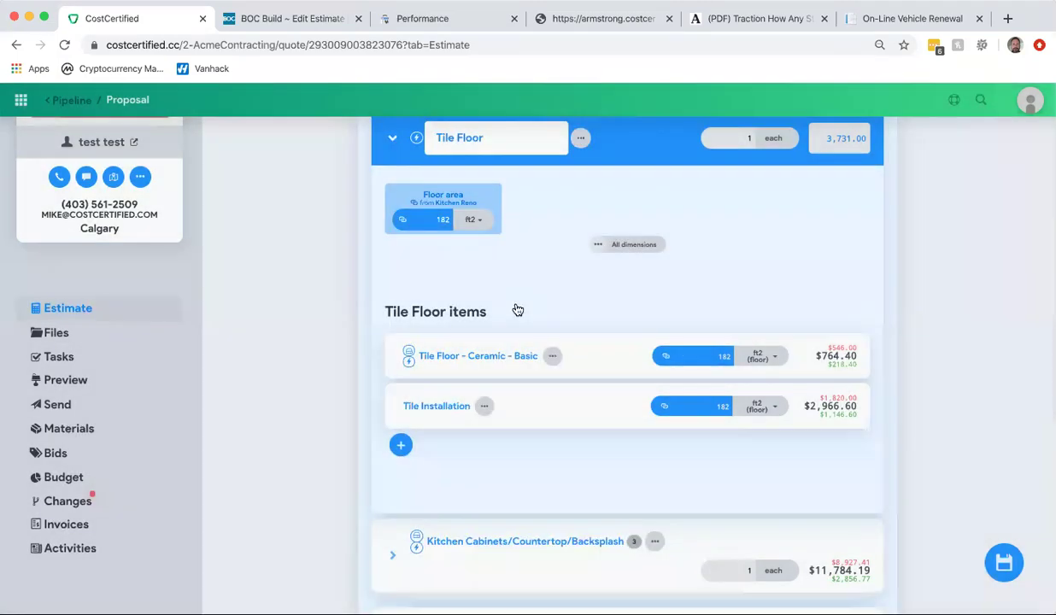
# Switch the ceramic tile's materials to be purchased by the Box
pyautogui.scroll(1, 513, 256)
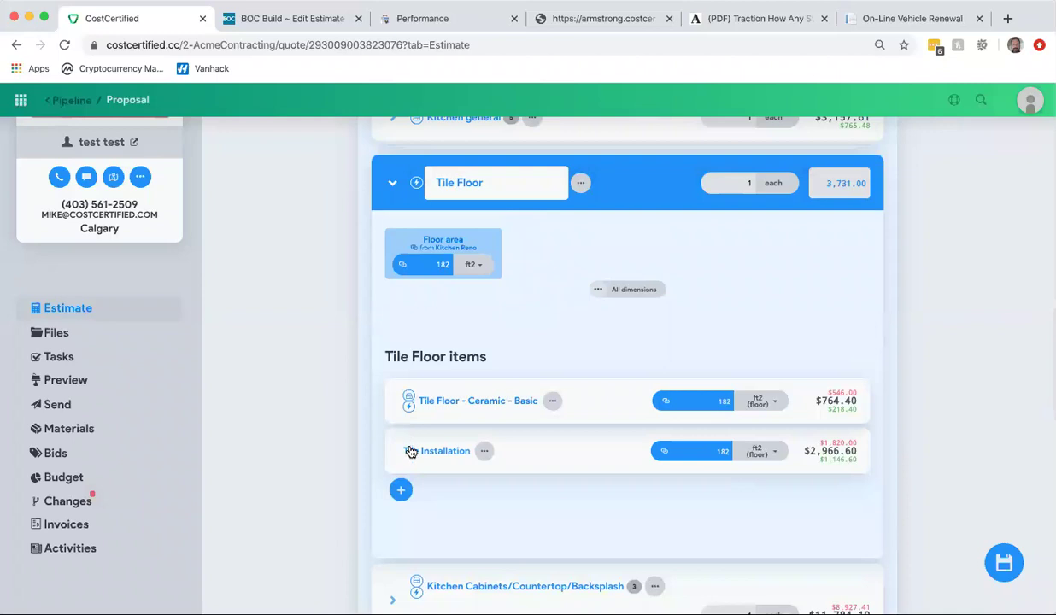
pyautogui.click(486, 403)
pyautogui.scroll(-4, 485, 402)
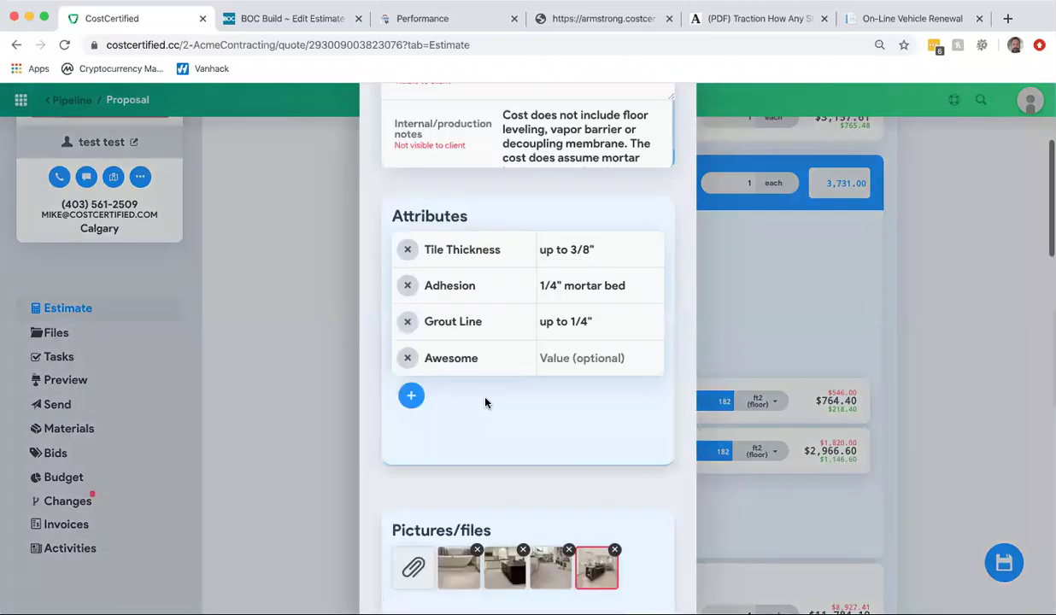
pyautogui.scroll(-5, 486, 403)
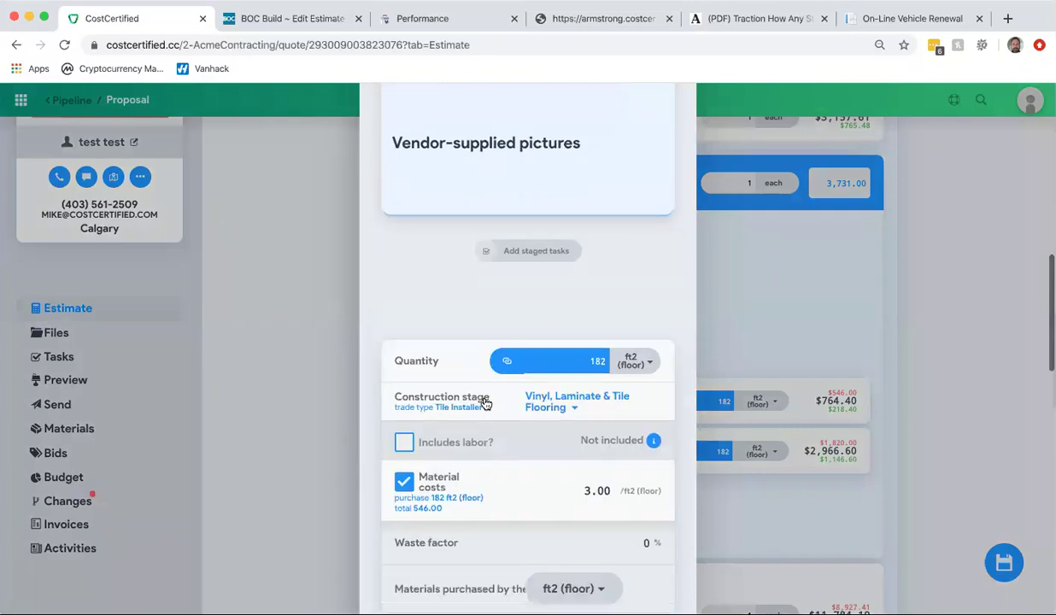
pyautogui.scroll(-2, 485, 403)
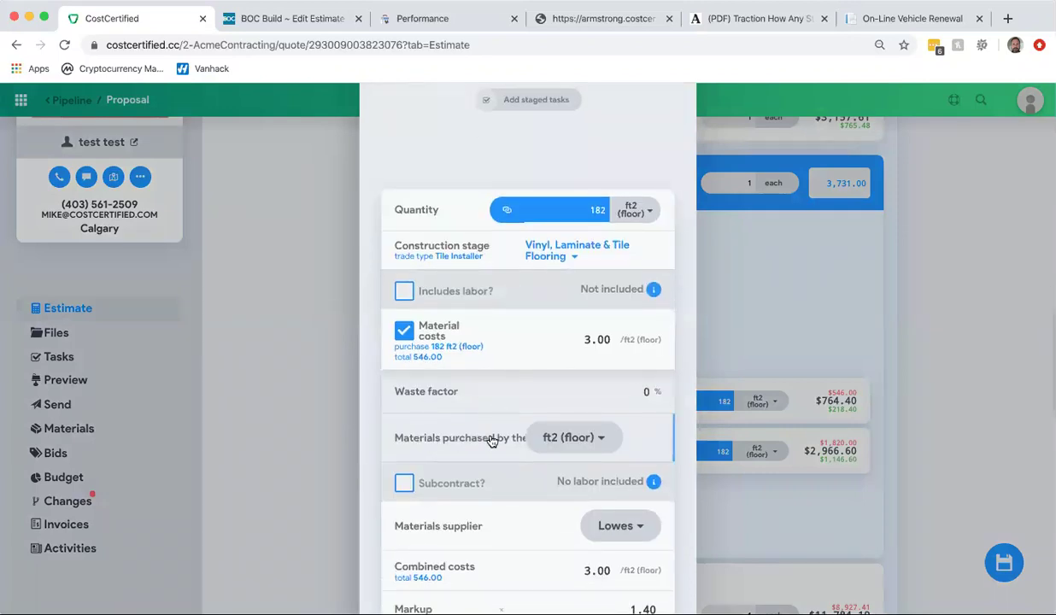
pyautogui.click(580, 438)
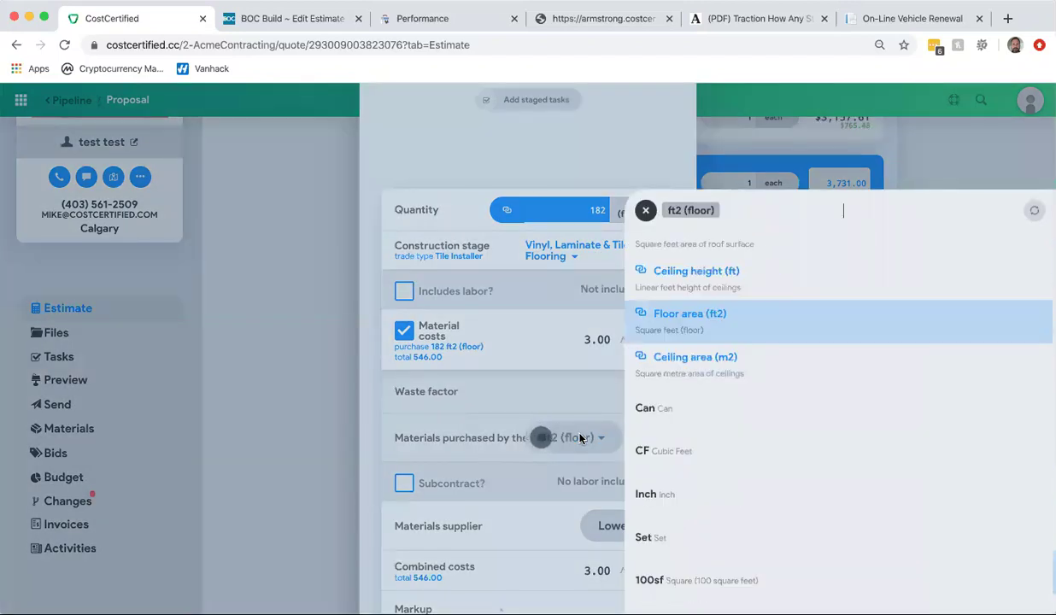
pyautogui.write('roll')
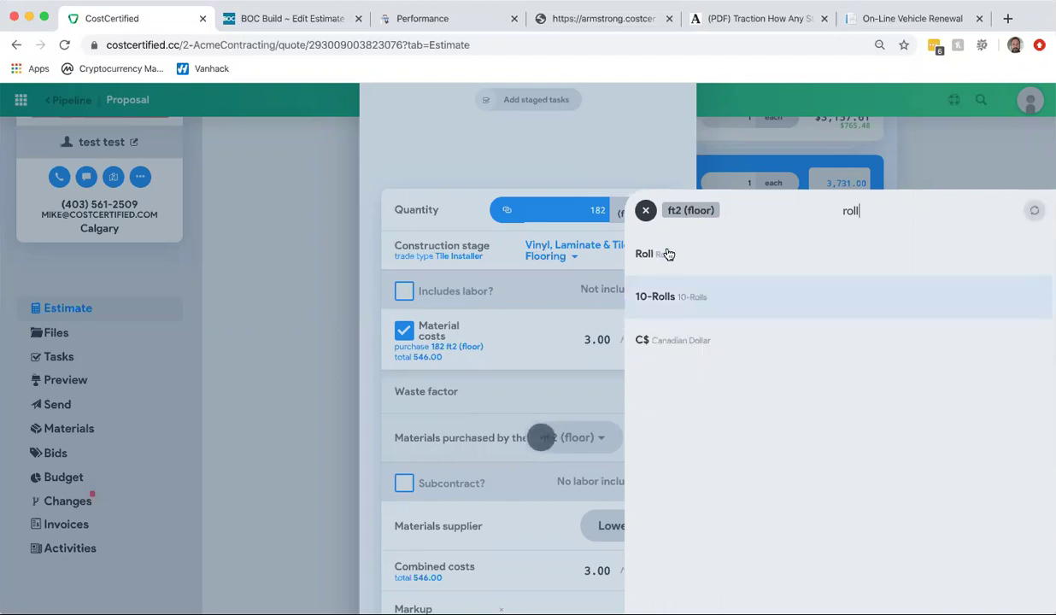
pyautogui.press('BackSpace')
pyautogui.press('BackSpace')
pyautogui.press('BackSpace')
pyautogui.press('BackSpace')
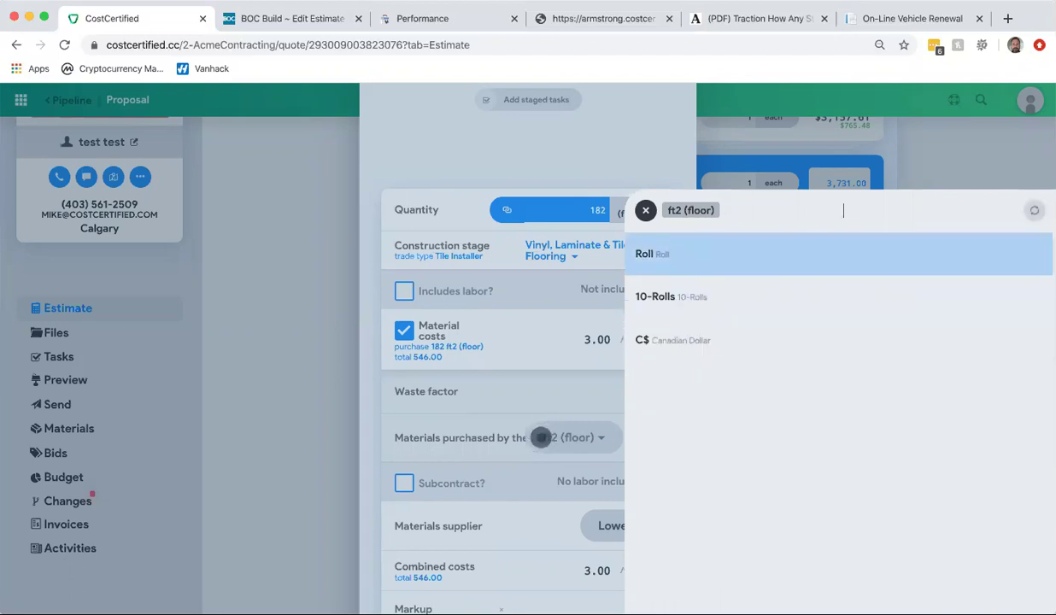
pyautogui.write('box')
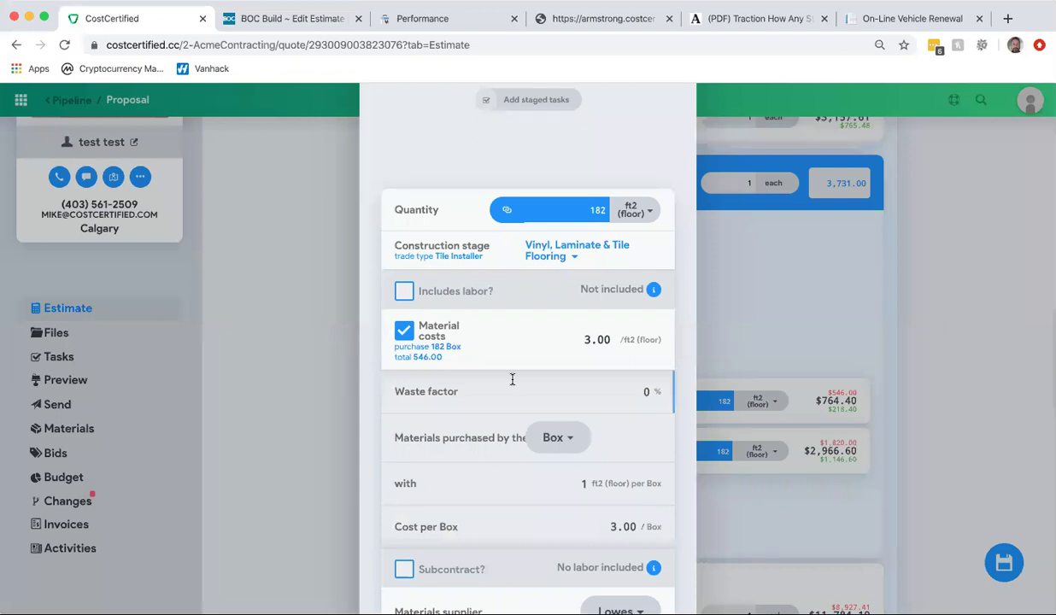
pyautogui.scroll(-1, 513, 379)
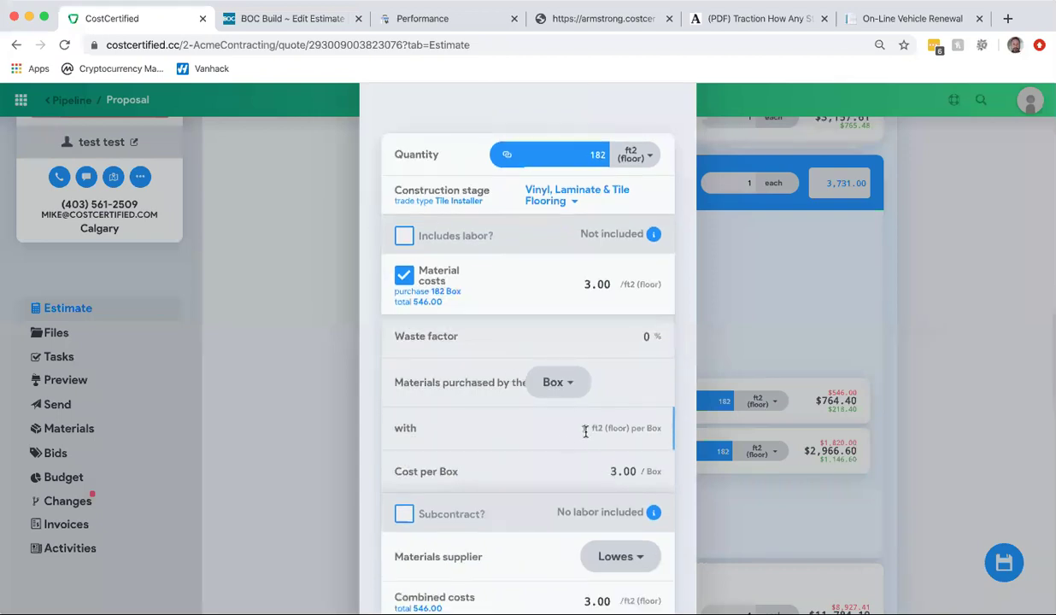
# Give the ceramic tile a 10% waste factor, buying 17 Box for 612.00
pyautogui.click(647, 337)
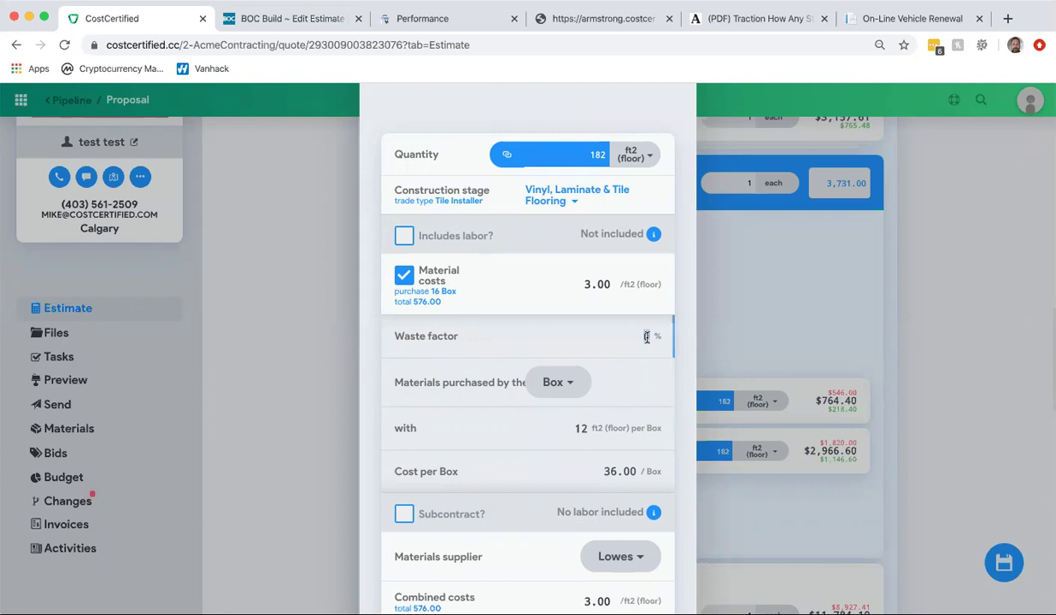
pyautogui.write('10')
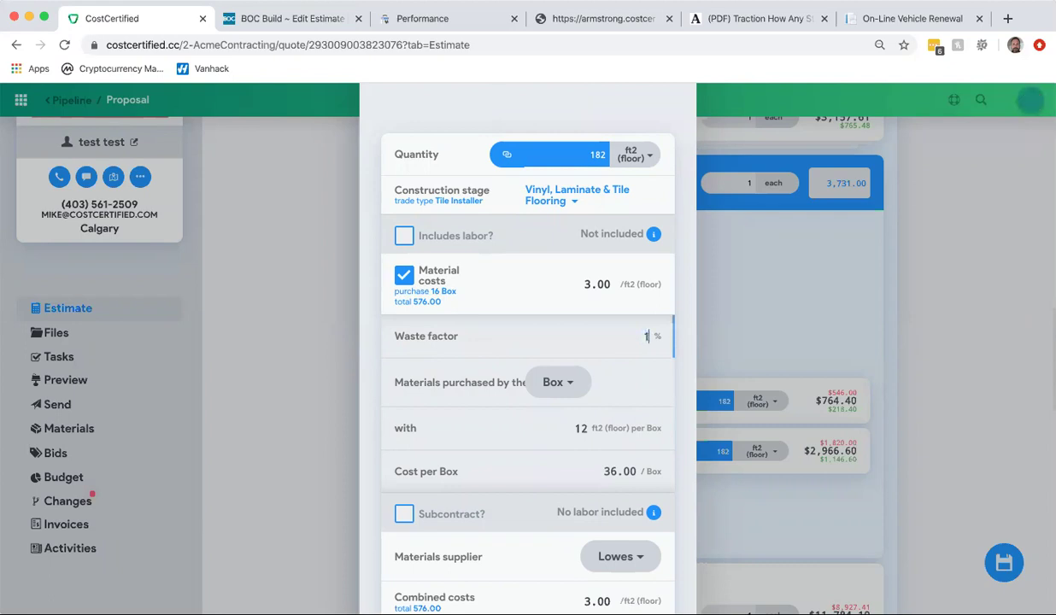
pyautogui.click(659, 368)
pyautogui.click(573, 336)
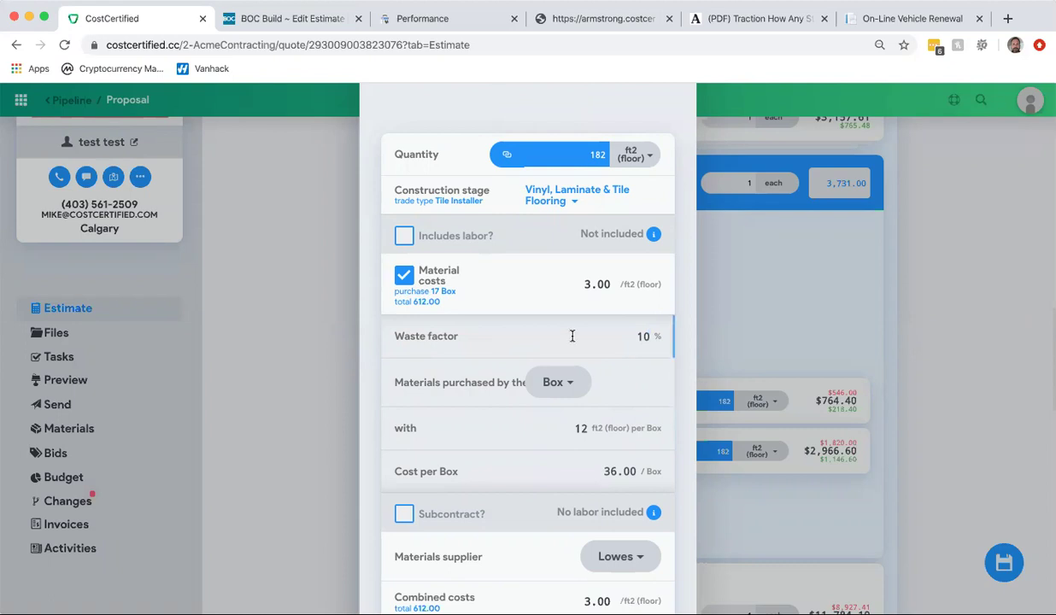
pyautogui.scroll(-2, 572, 336)
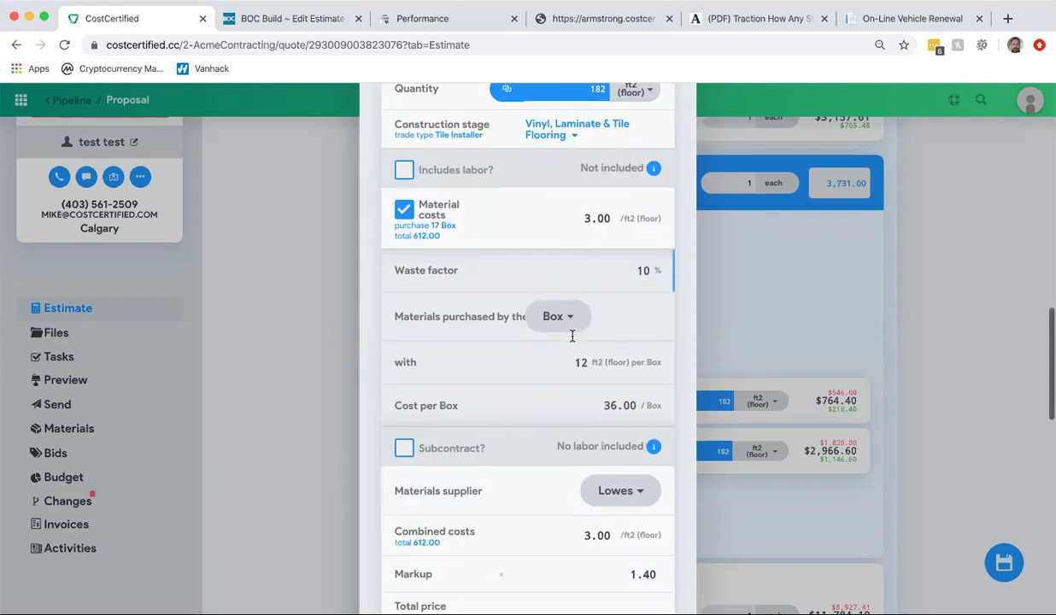
pyautogui.click(569, 343)
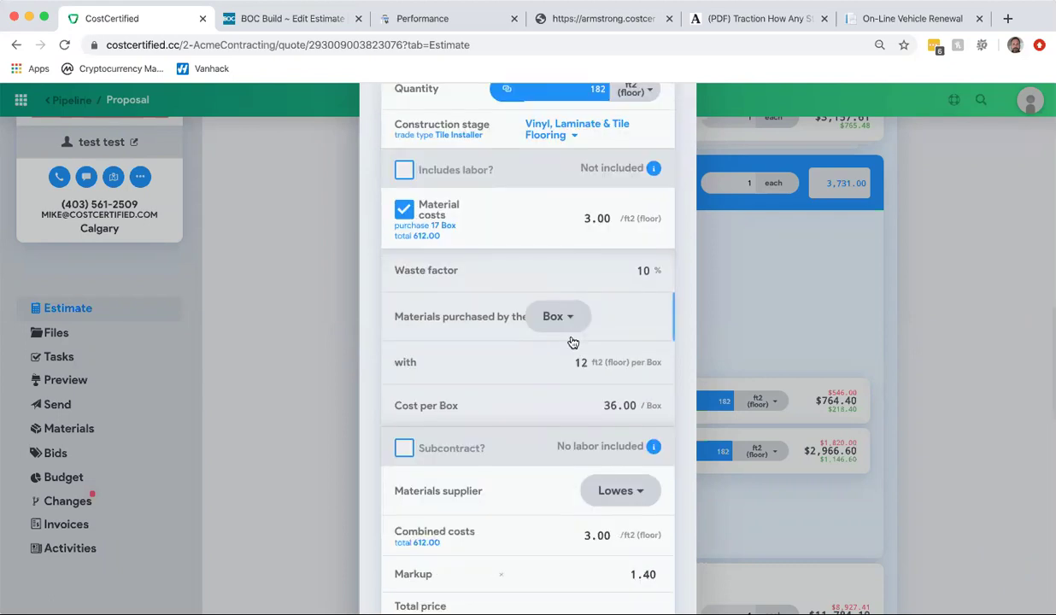
pyautogui.click(398, 231)
pyautogui.click(426, 309)
pyautogui.scroll(-1, 630, 341)
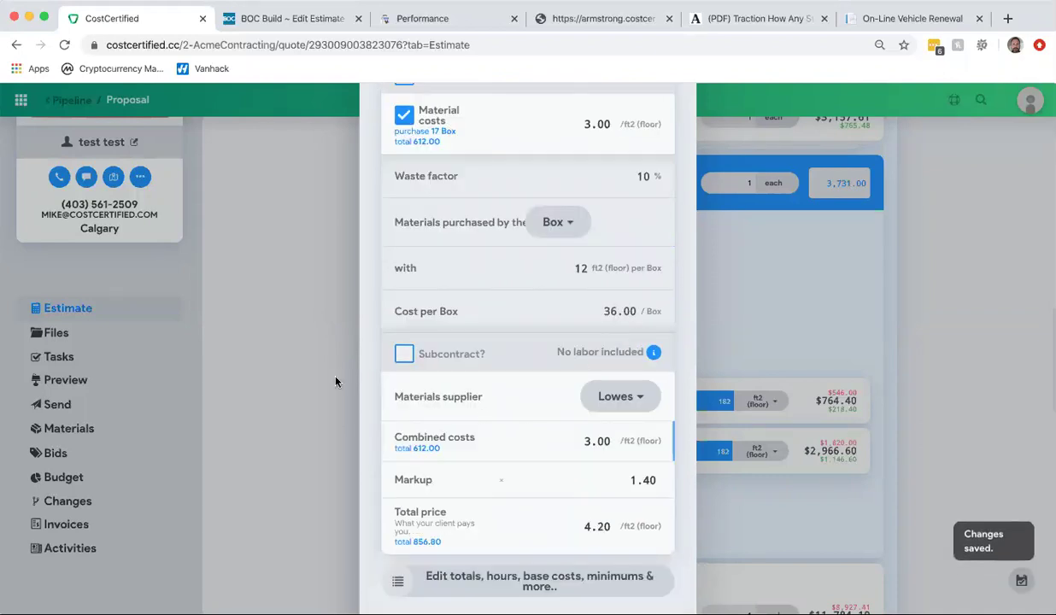
# Close the tile editor and view the Materials list showing 17 Box of tile at 612.00
pyautogui.click(306, 382)
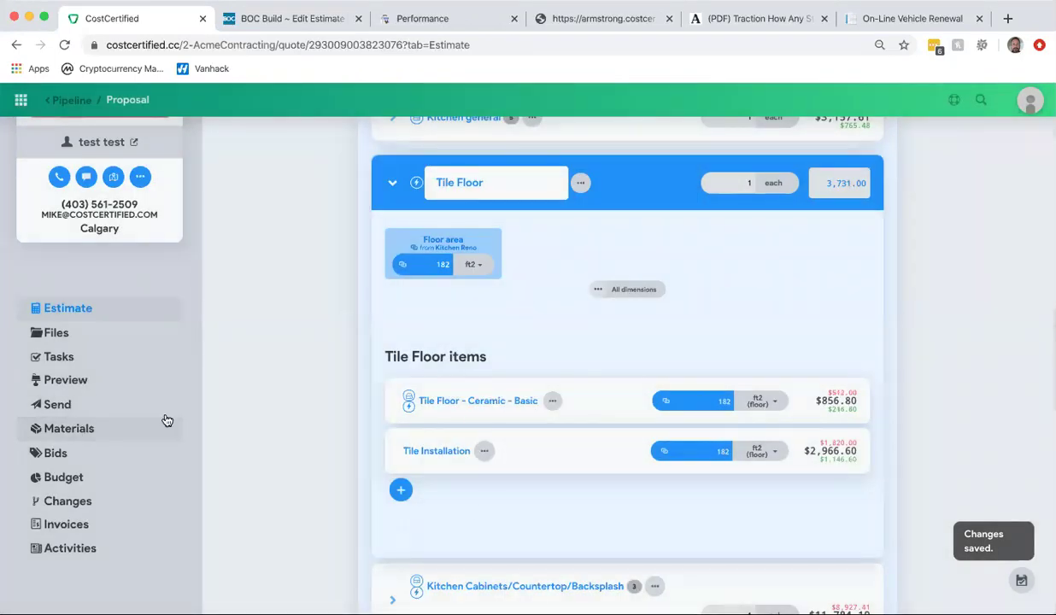
pyautogui.click(119, 436)
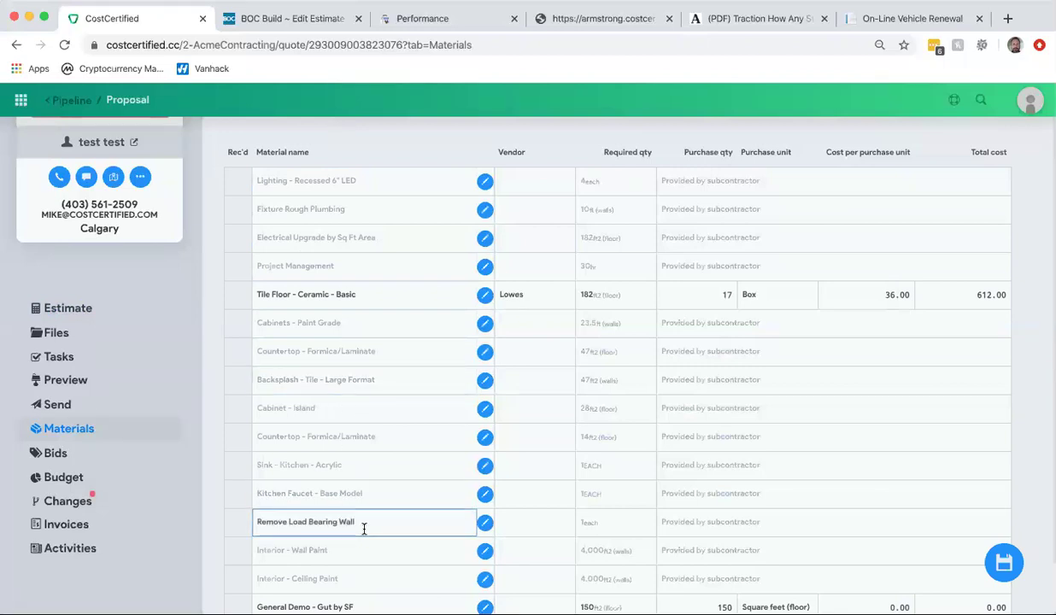
pyautogui.scroll(-2, 364, 529)
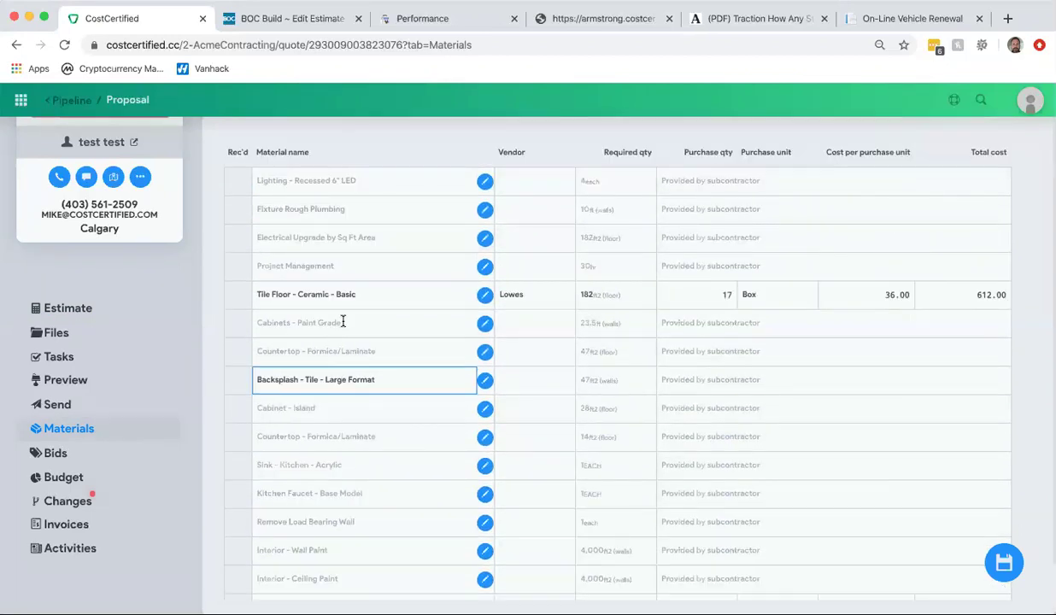
# Return to the Estimate and review Kitchen Reno's $37,213.71 total and the Totals section
pyautogui.click(85, 318)
pyautogui.scroll(-5, 301, 364)
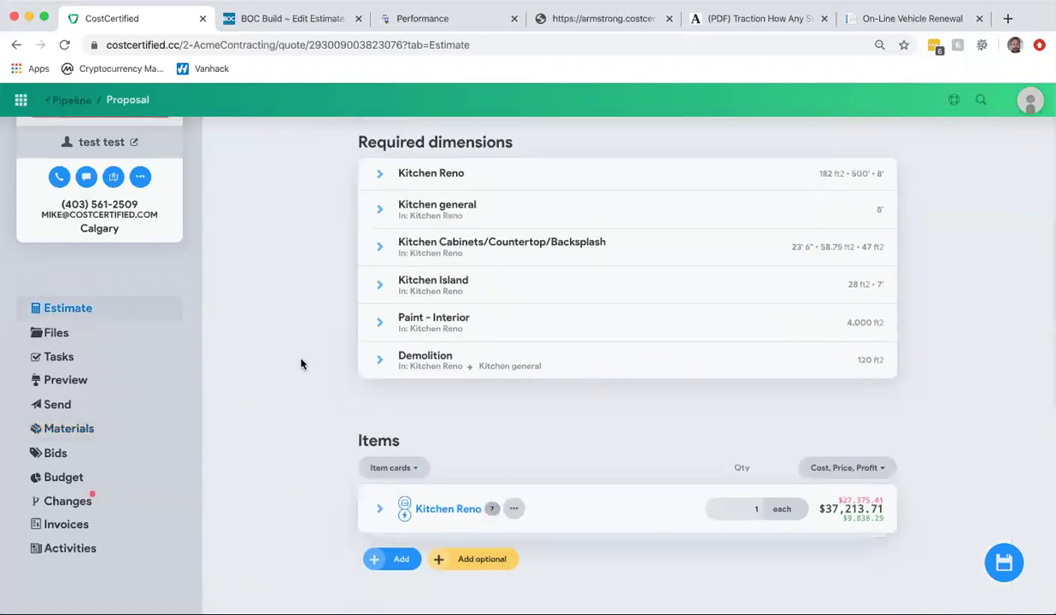
pyautogui.scroll(-2, 300, 364)
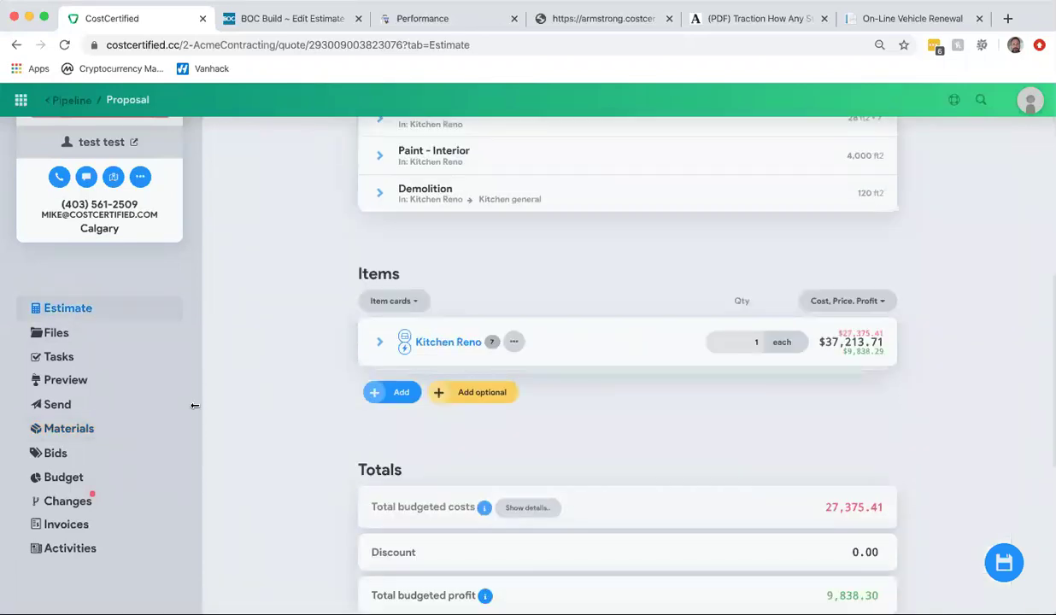